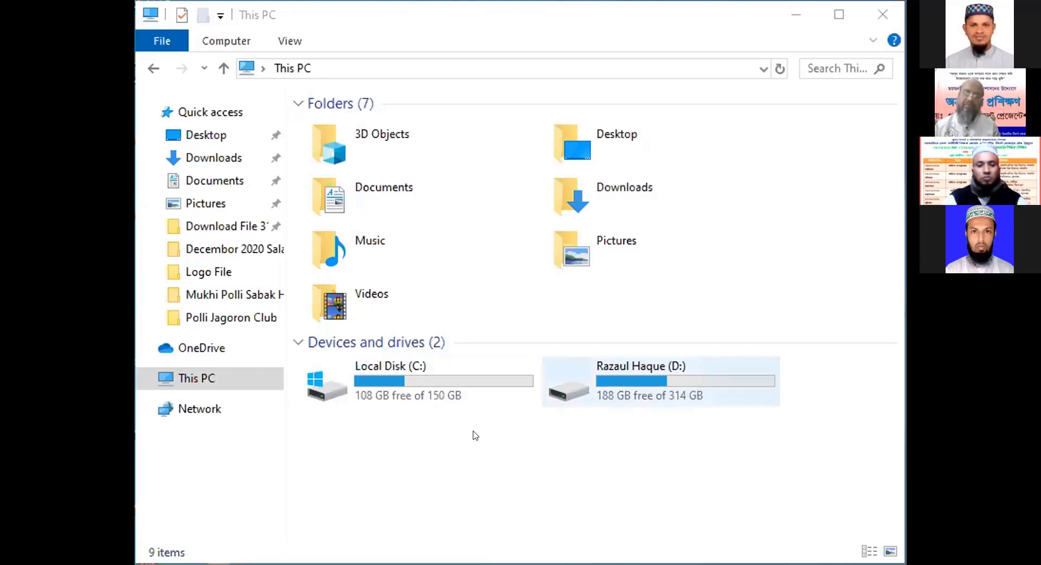
Open the D: drive from This PC
key(Left)
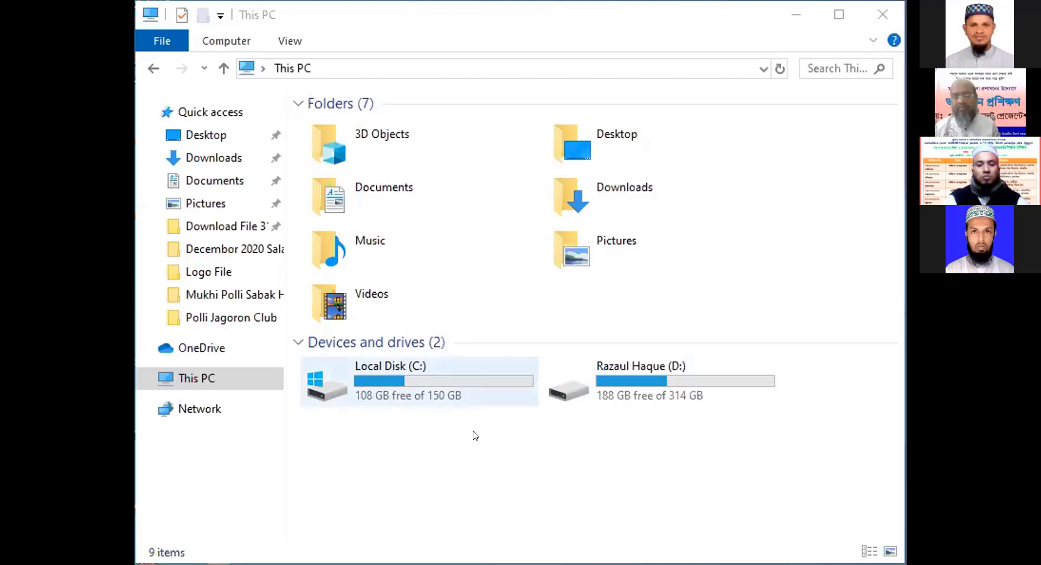
key(Right)
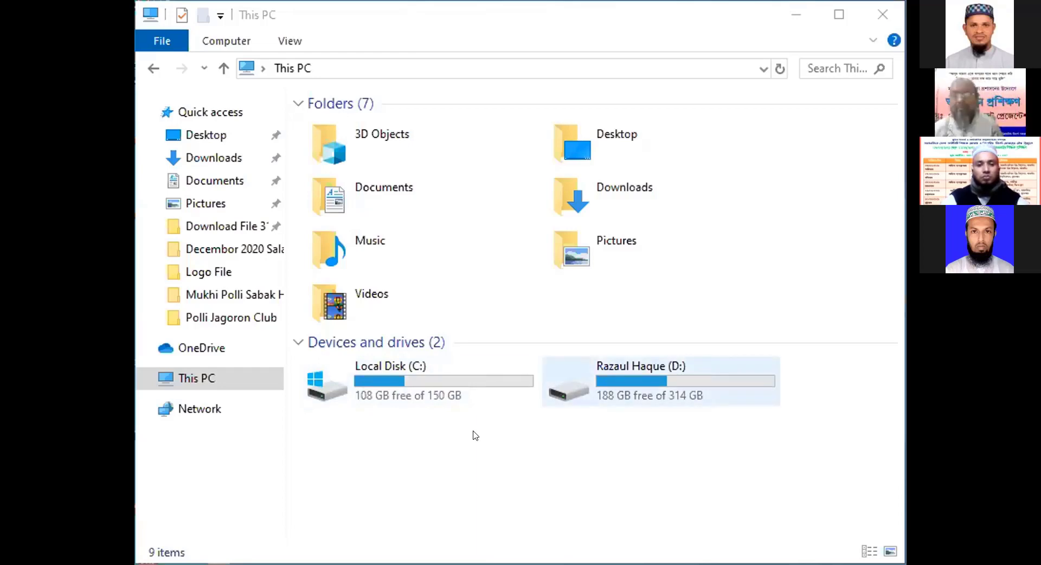
key(Return)
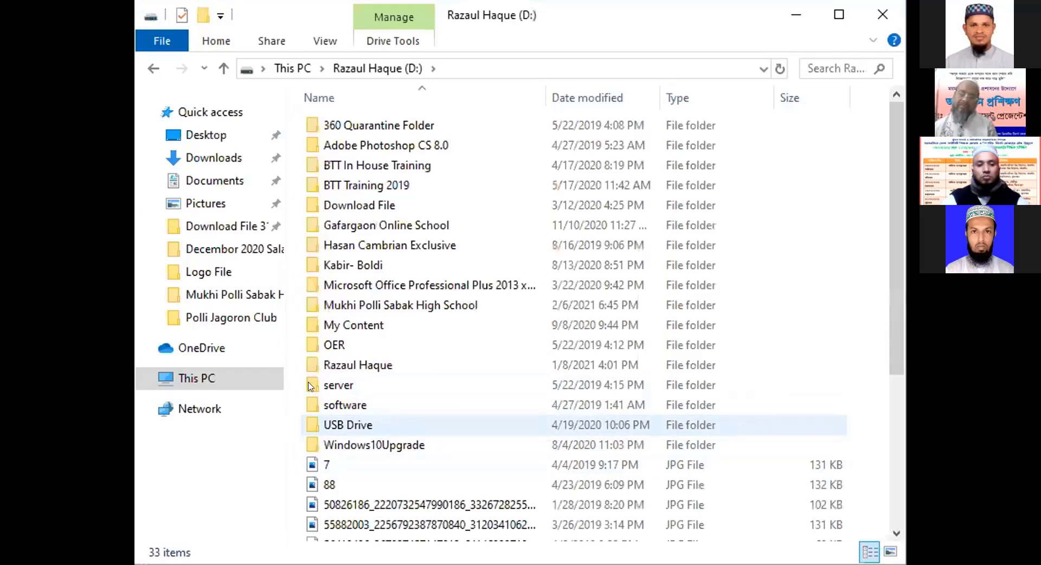
click(154, 68)
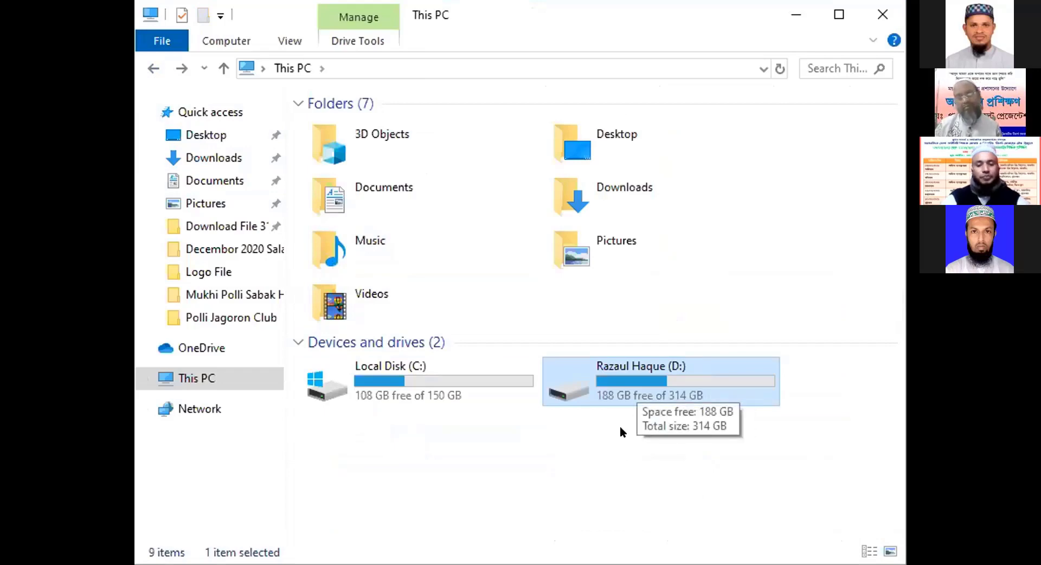
key(Return)
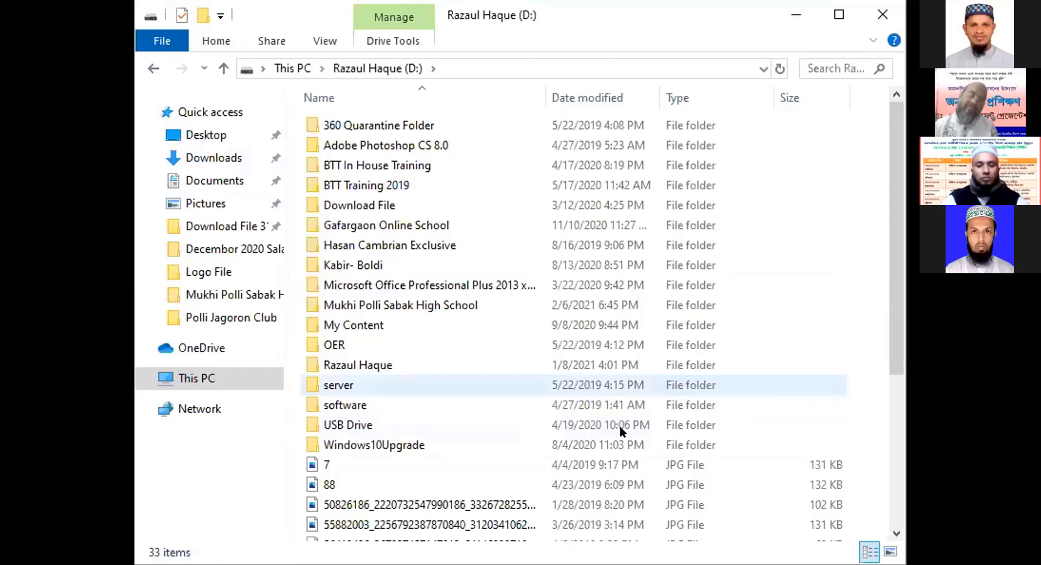
Open the Mukhi Polli Sabak High School folder on the D: drive
key(Down)
key(Down)
key(Up)
key(Up)
key(Up)
key(Up)
key(Up)
key(Up)
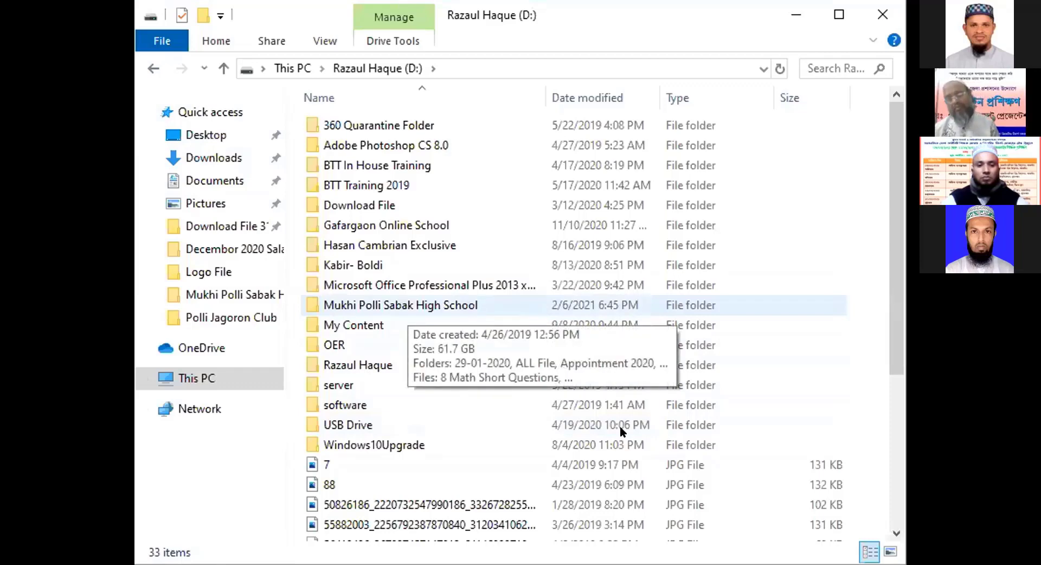
key(Down)
key(Down)
key(Down)
key(Up)
key(Up)
key(Up)
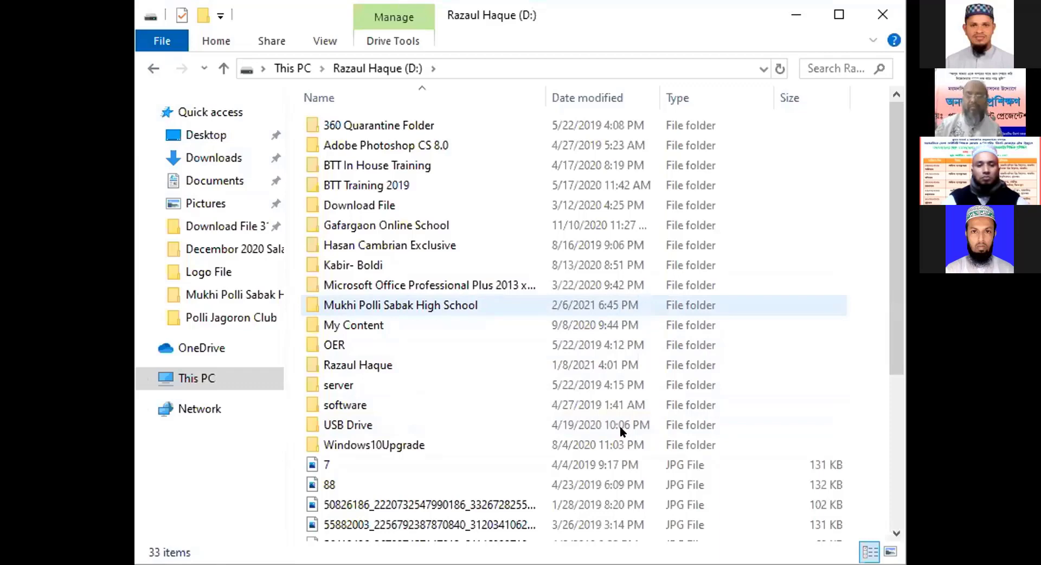
key(Return)
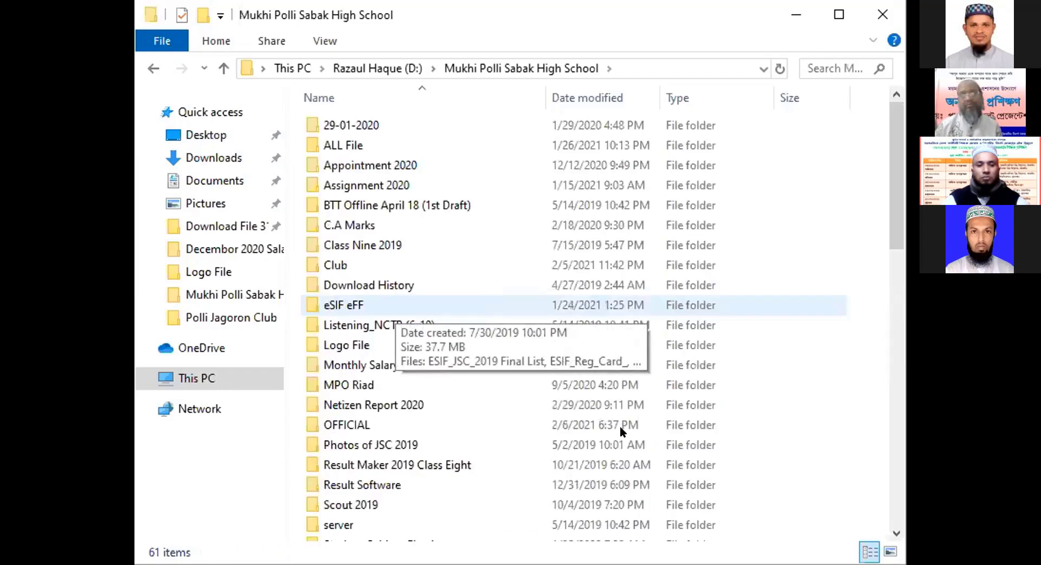
Look through the list of subfolders and files in the Mukhi Polli Sabak High School folder
key(Down)
key(Down)
key(Down)
key(Down)
key(Down)
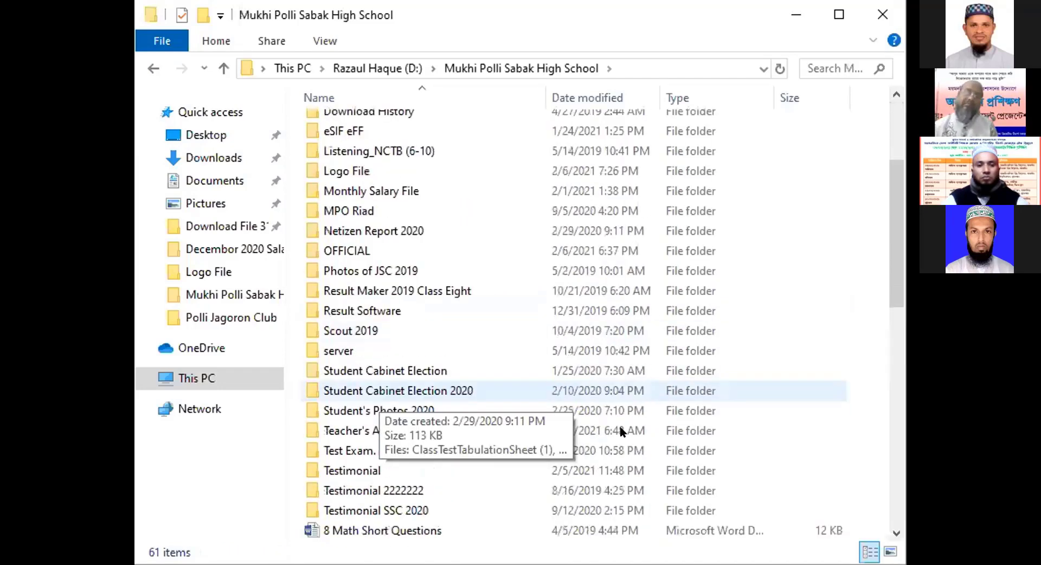
key(Up)
key(Down)
key(Up)
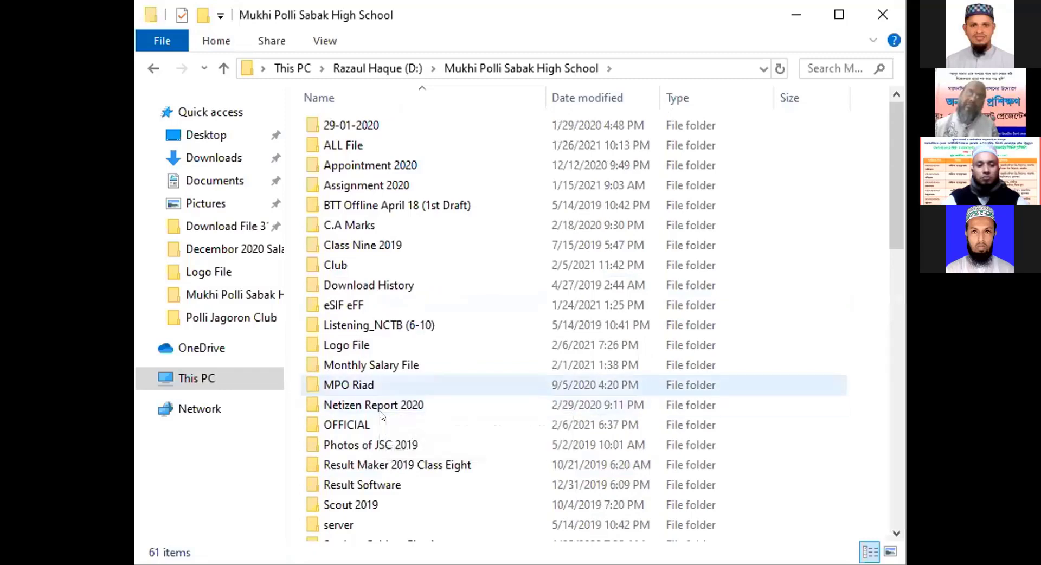
key(Up)
key(Up)
key(Up)
key(Up)
key(Up)
key(Up)
key(Up)
key(Up)
key(Up)
key(Up)
key(Down)
key(Down)
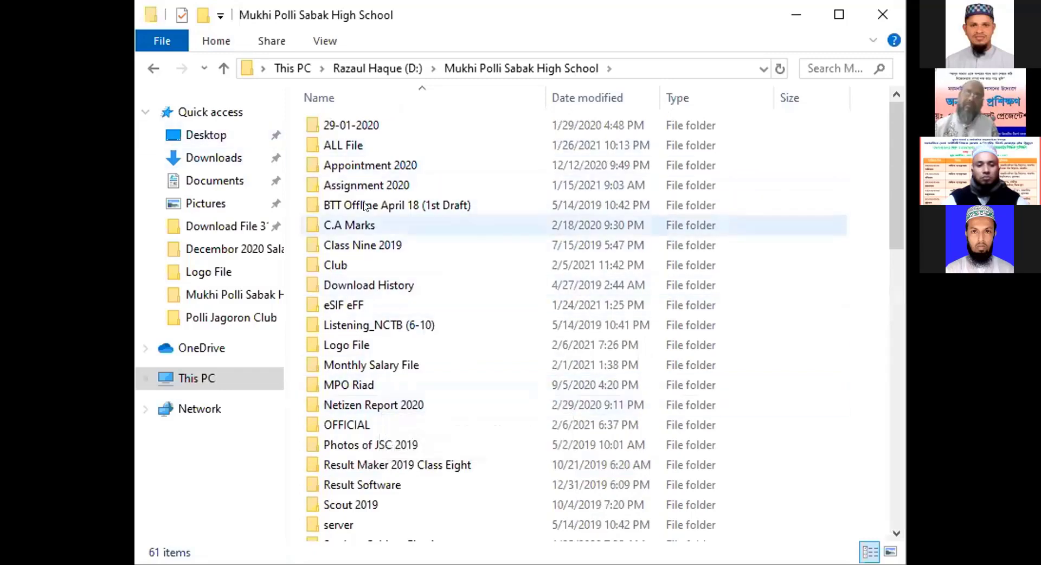
key(Down)
key(Up)
key(Up)
key(Up)
key(Up)
key(Up)
key(Up)
key(Down)
key(Down)
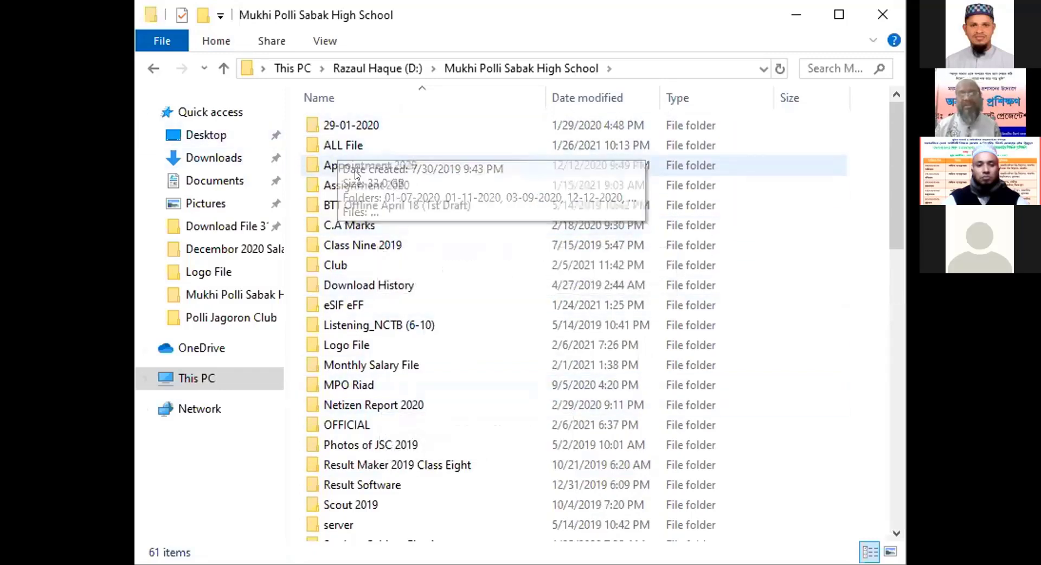
key(Down)
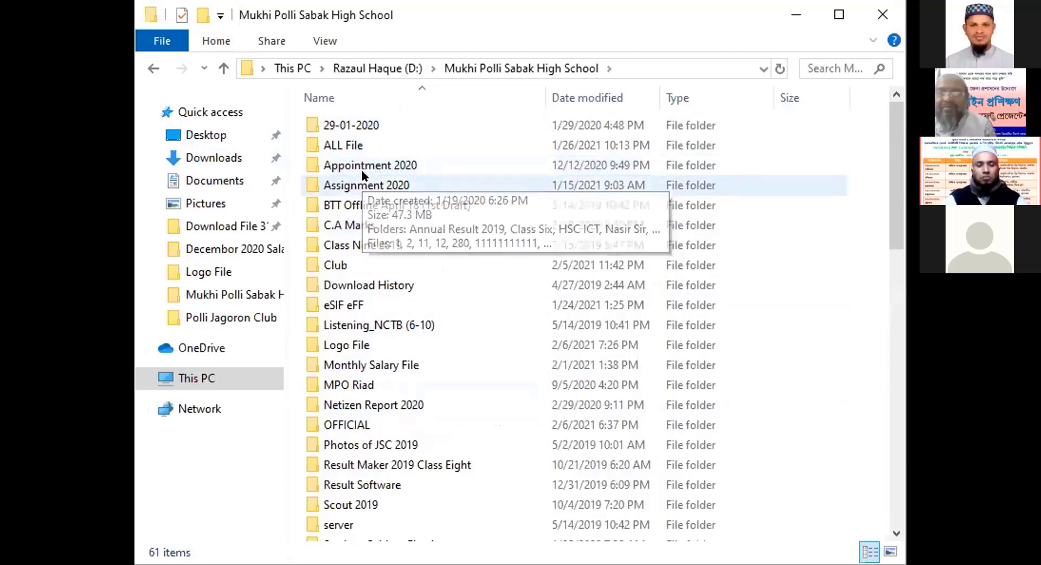
key(Up)
key(Down)
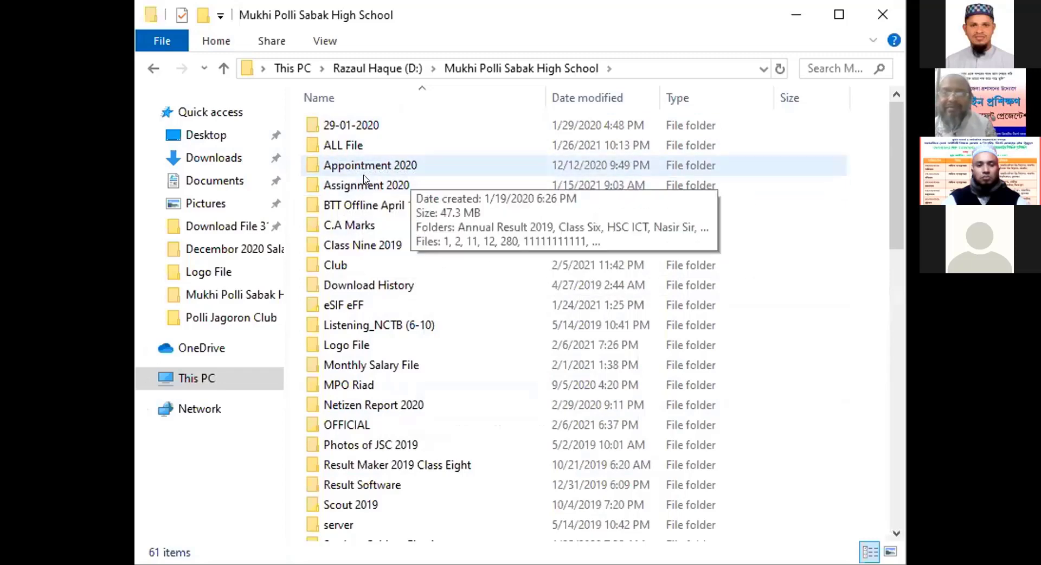
key(Down)
key(Up)
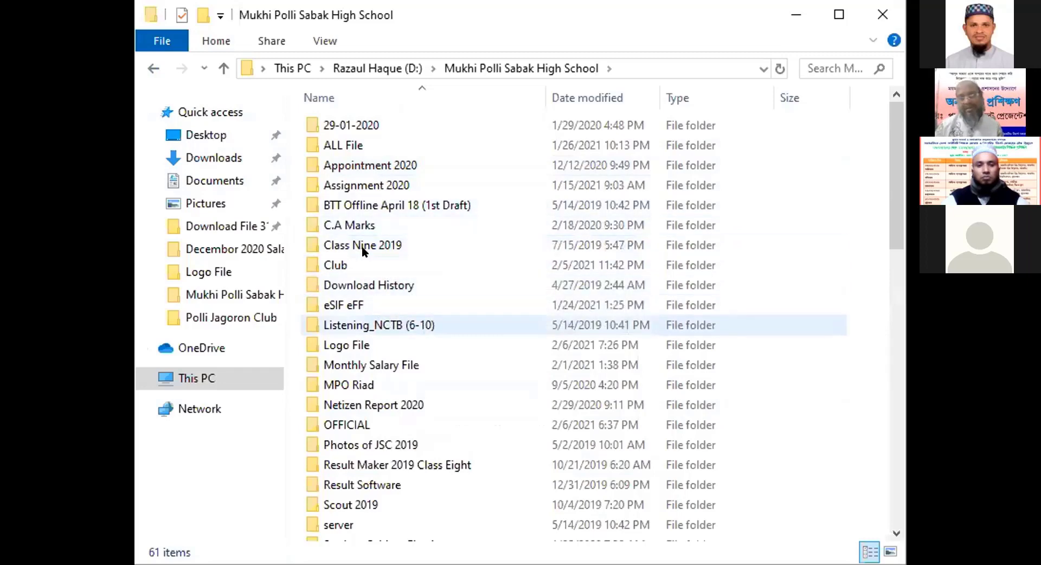
scroll(379, 325, down, 2)
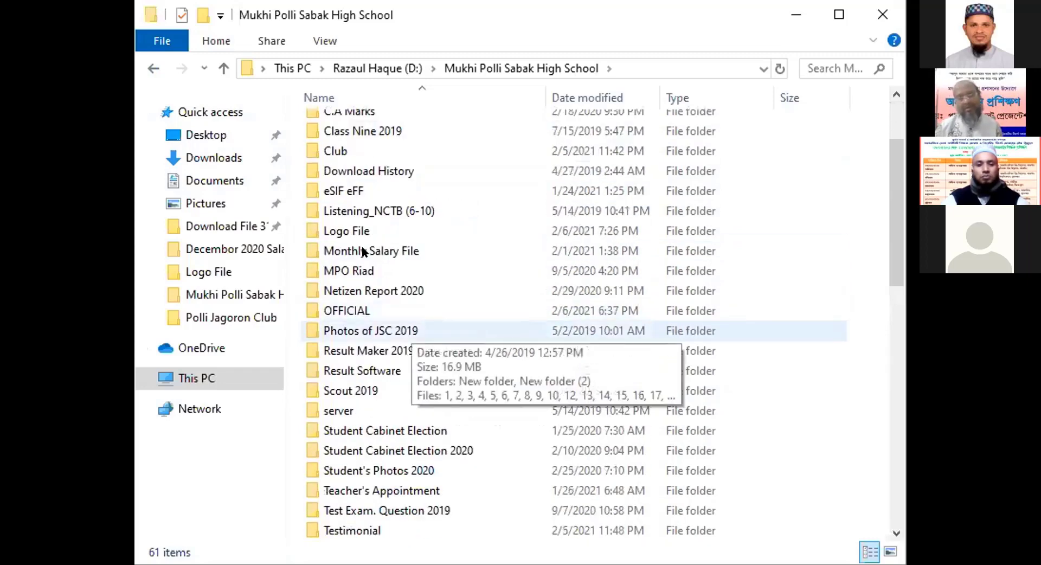
scroll(362, 246, down, 2)
scroll(362, 246, up, 4)
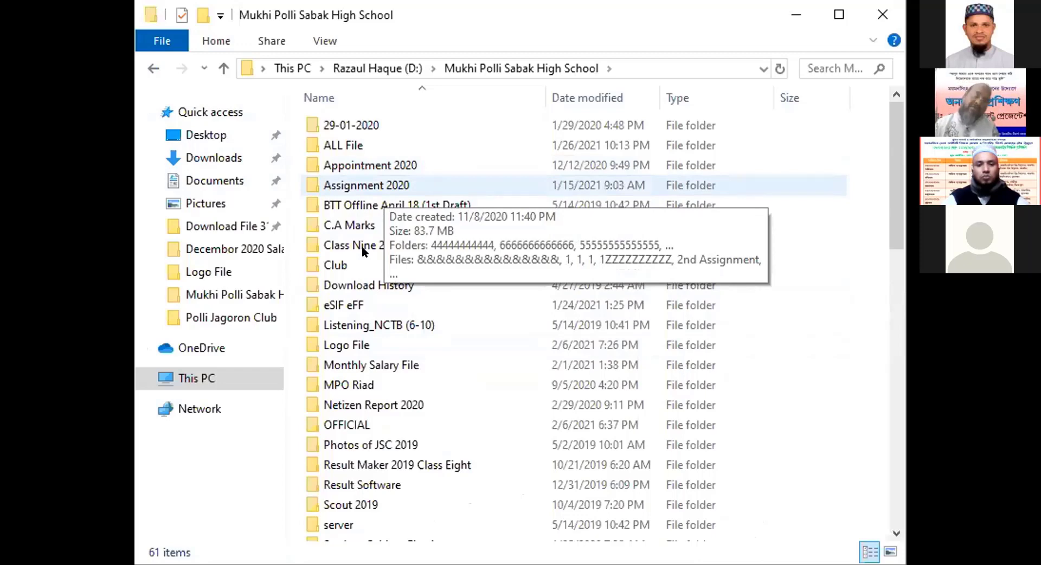
Look into the Assignment 2020 folder, select the files from 2nd Assignment through Cover Page 2, and return to the school folder
double_click(366, 185)
click(379, 325)
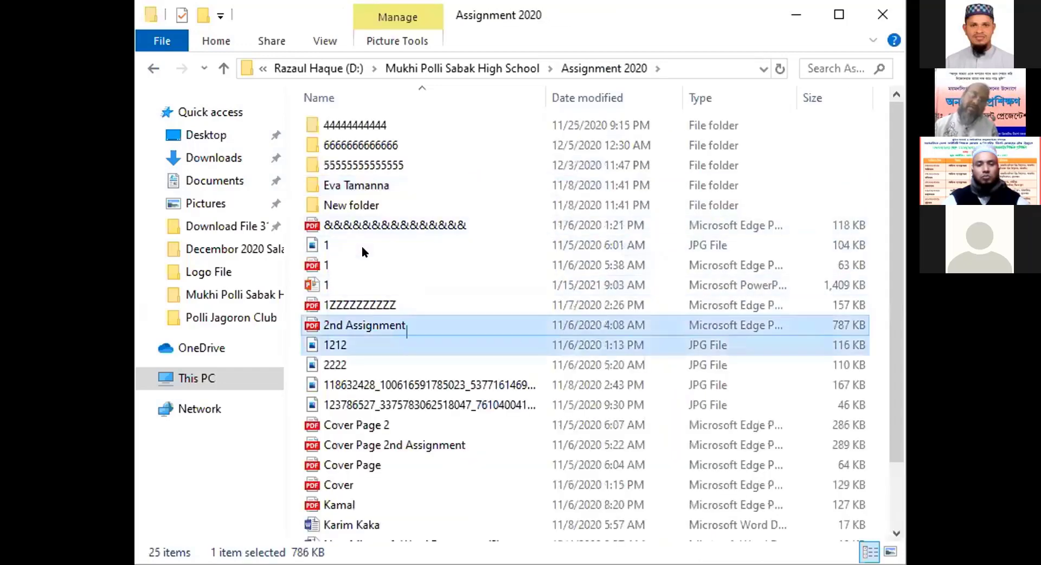
shift+click(356, 425)
scroll(406, 330, down, 1)
right_click(404, 260)
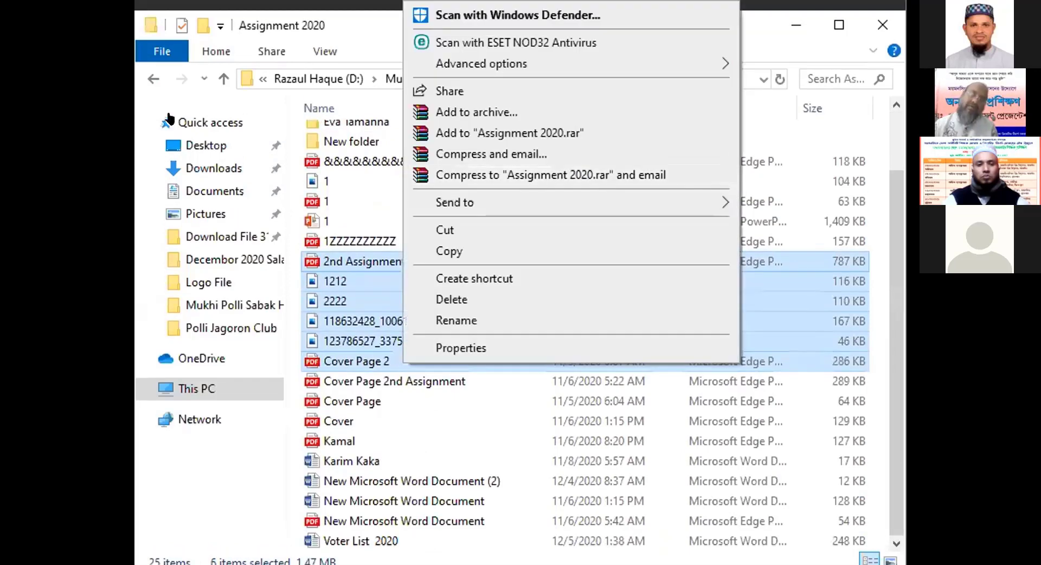
key(Escape)
key(alt+Left)
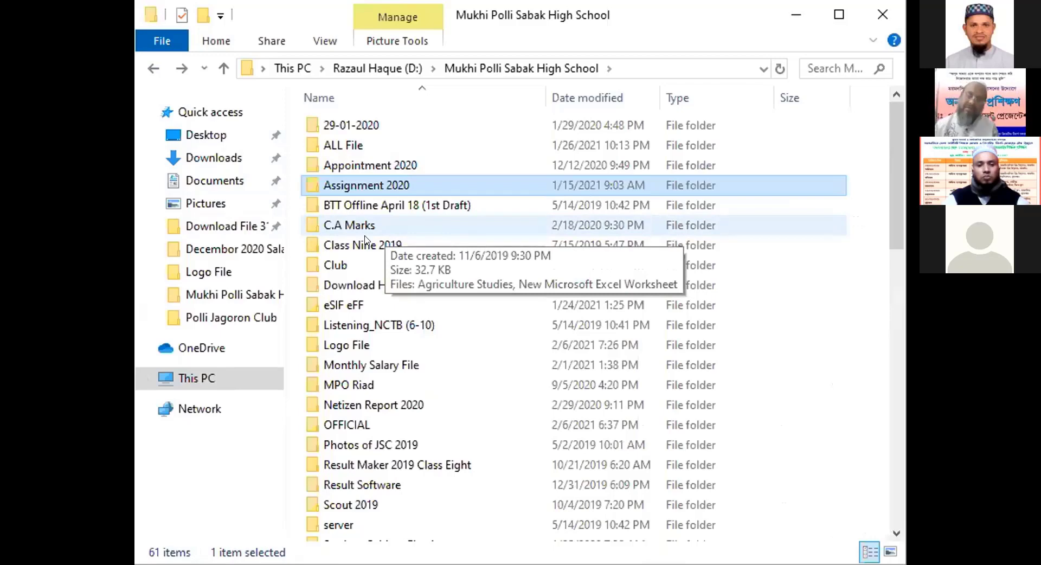
Open the Agriculture Studies document in the C.A Marks folder, and return to the school folder
double_click(365, 234)
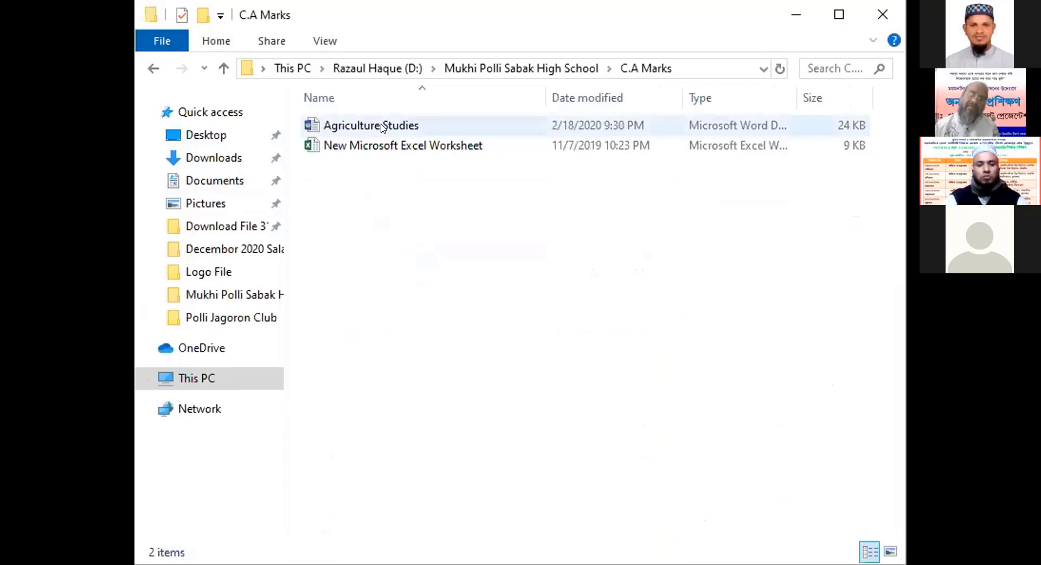
double_click(381, 125)
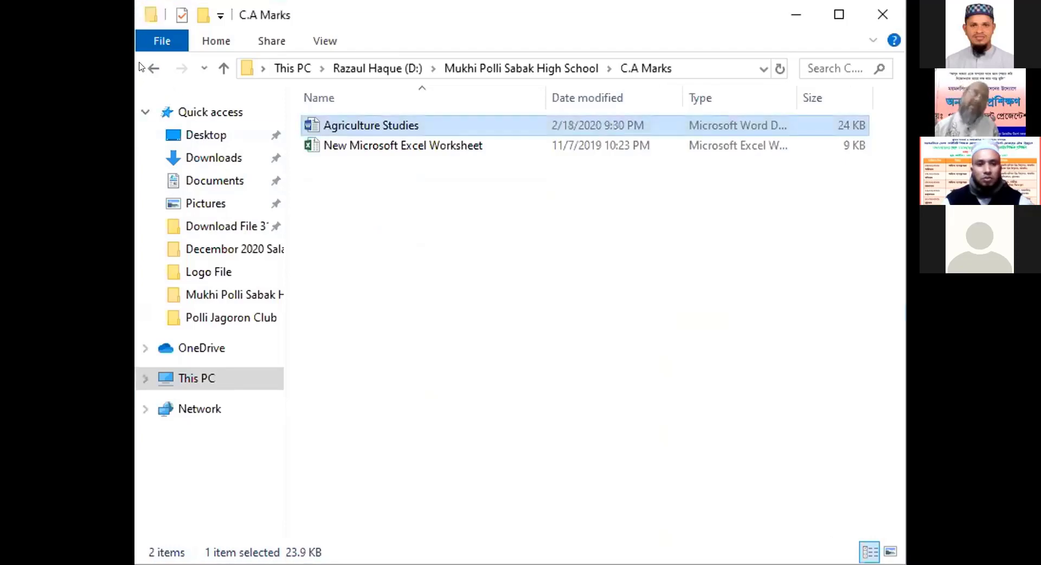
key(alt+Left)
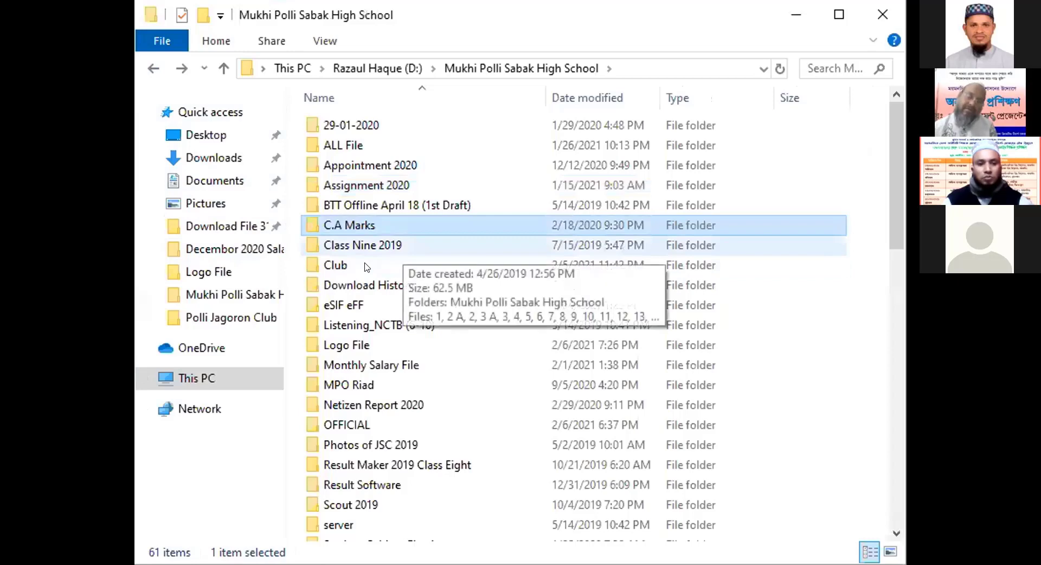
View the student photos in the Class Nine 2019 folder, and return to the school folder
double_click(363, 250)
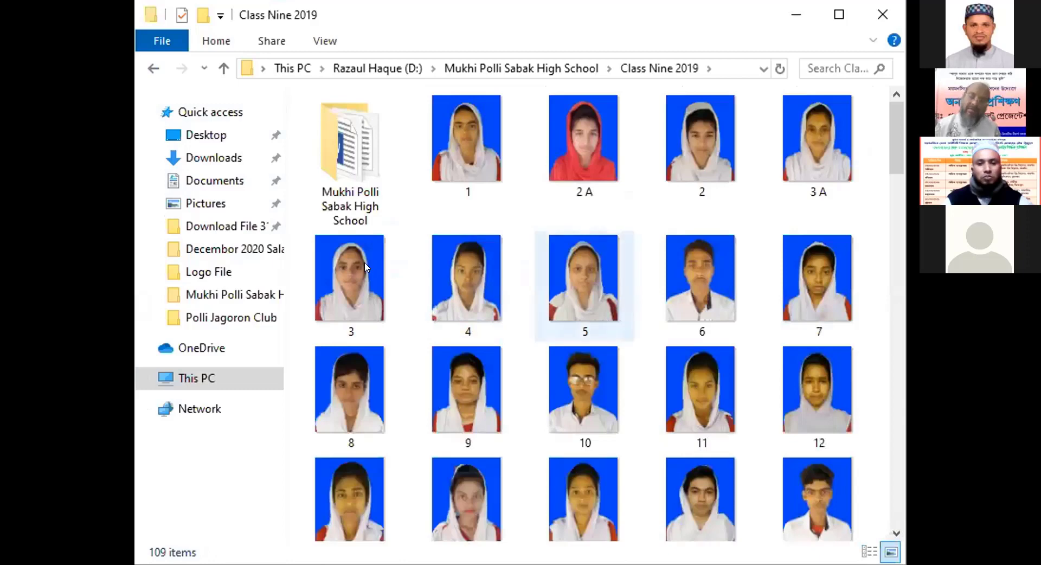
scroll(364, 262, down, 10)
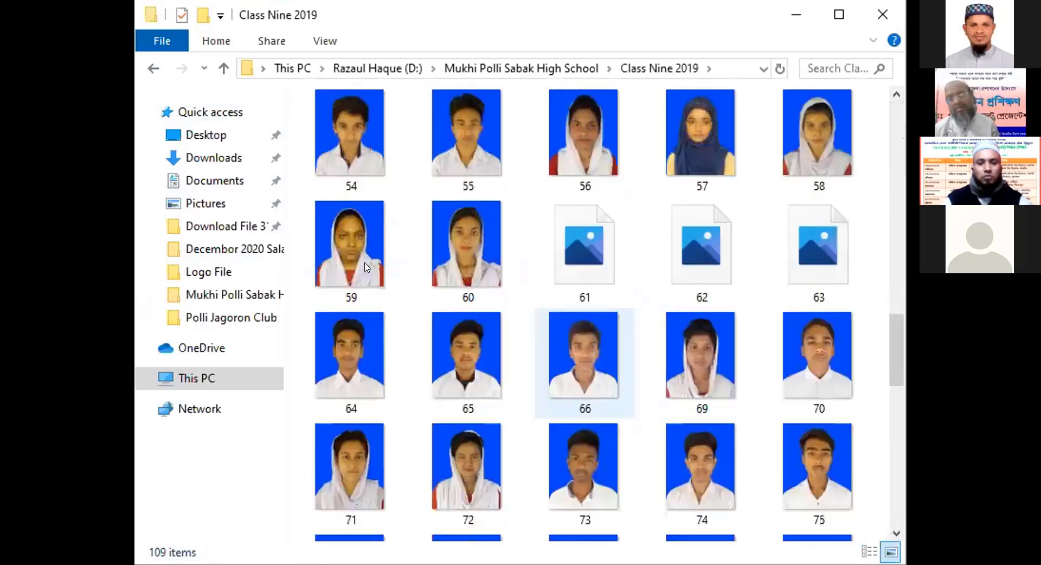
scroll(364, 262, up, 3)
scroll(364, 265, up, 6)
scroll(364, 265, down, 15)
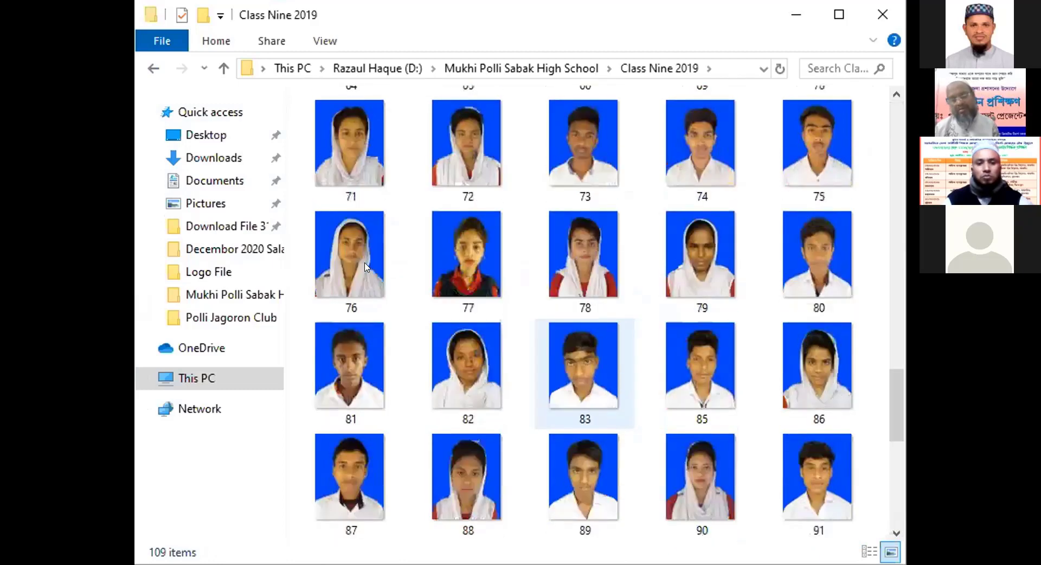
scroll(364, 261, down, 3)
scroll(365, 262, up, 20)
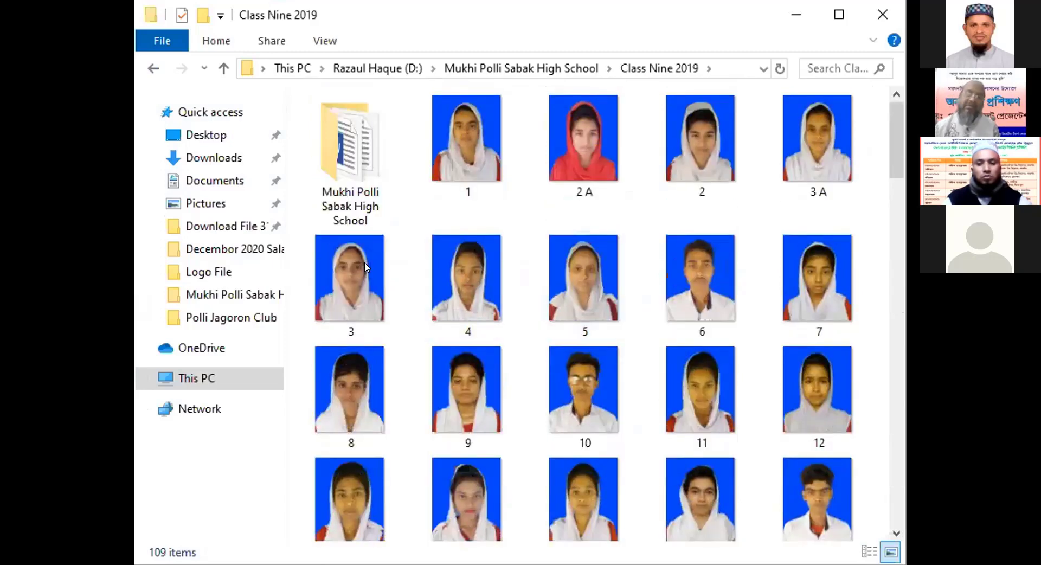
click(153, 68)
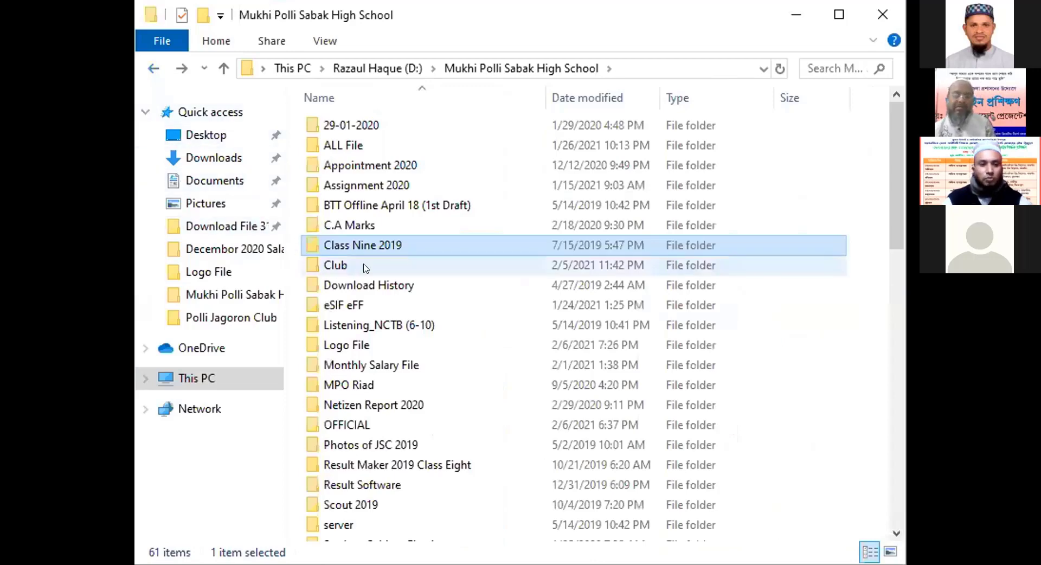
Look at the Word documents in the Club folder, and return to the school folder
double_click(364, 265)
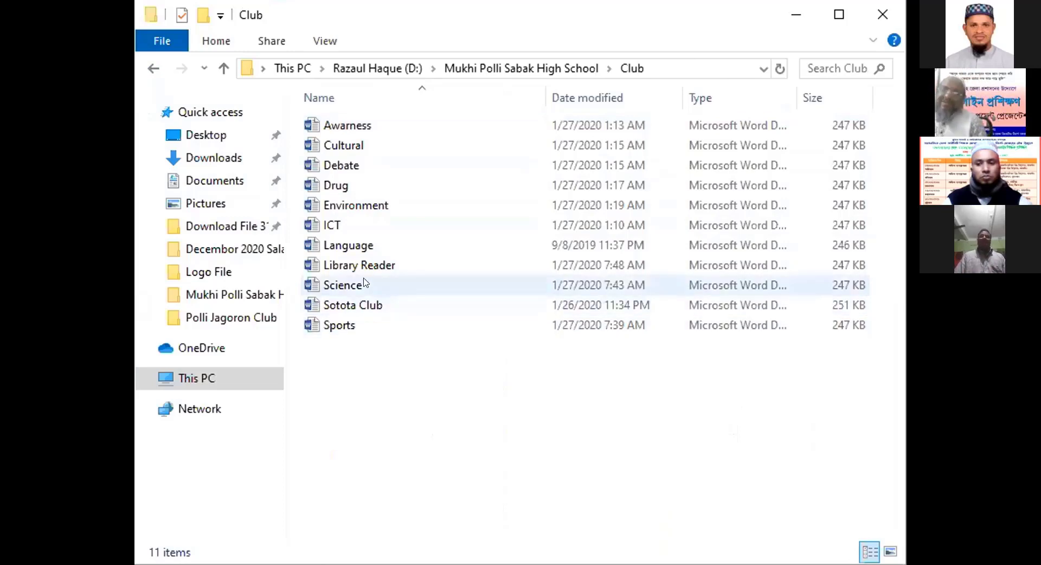
mouse_move(323, 219)
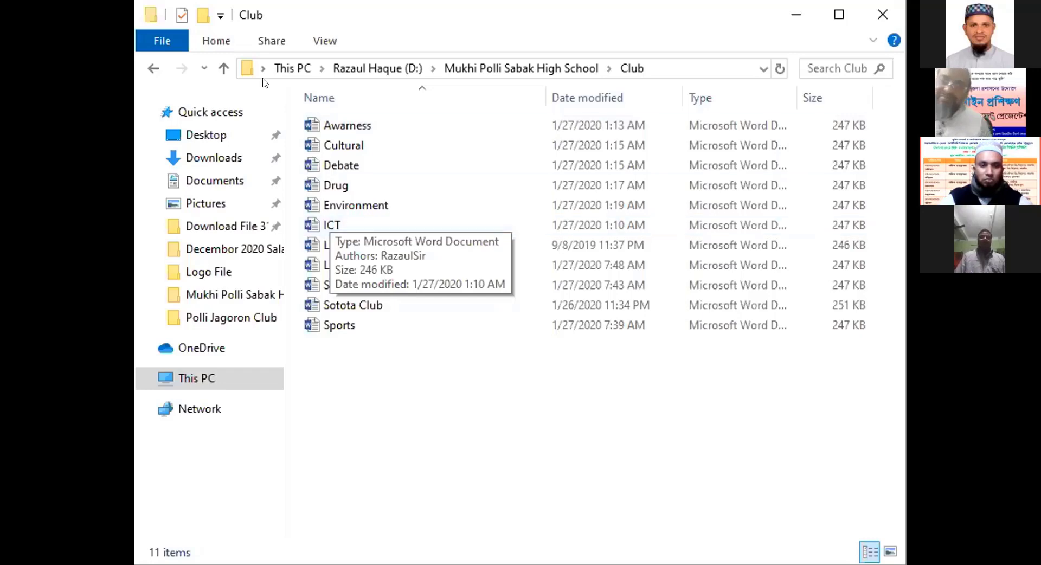
click(153, 67)
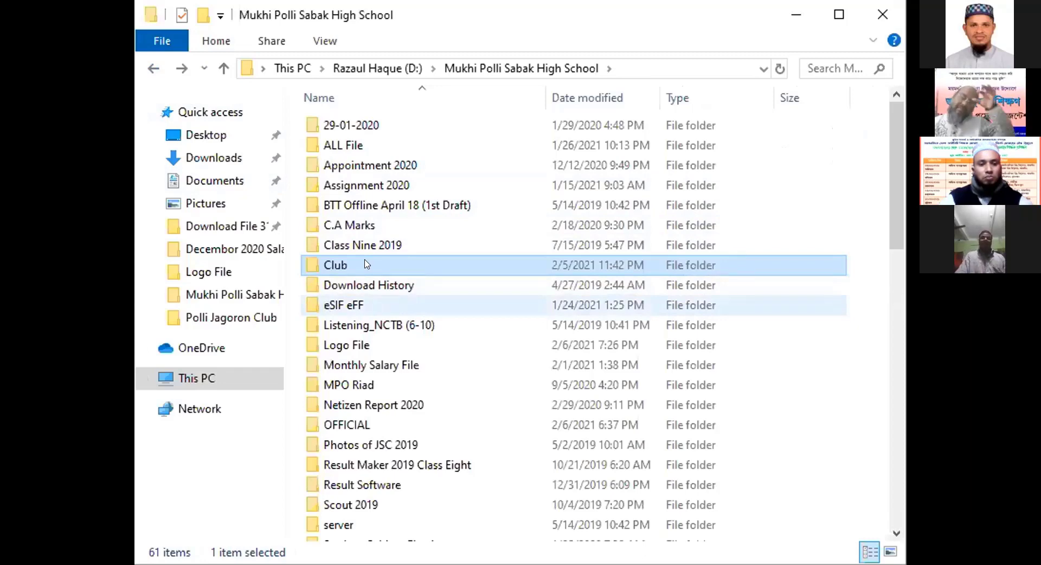
Select the Download History folder after checking the neighbouring eSIF eFF and Listening_NCTB (6-10) folders
key(Down)
key(Down)
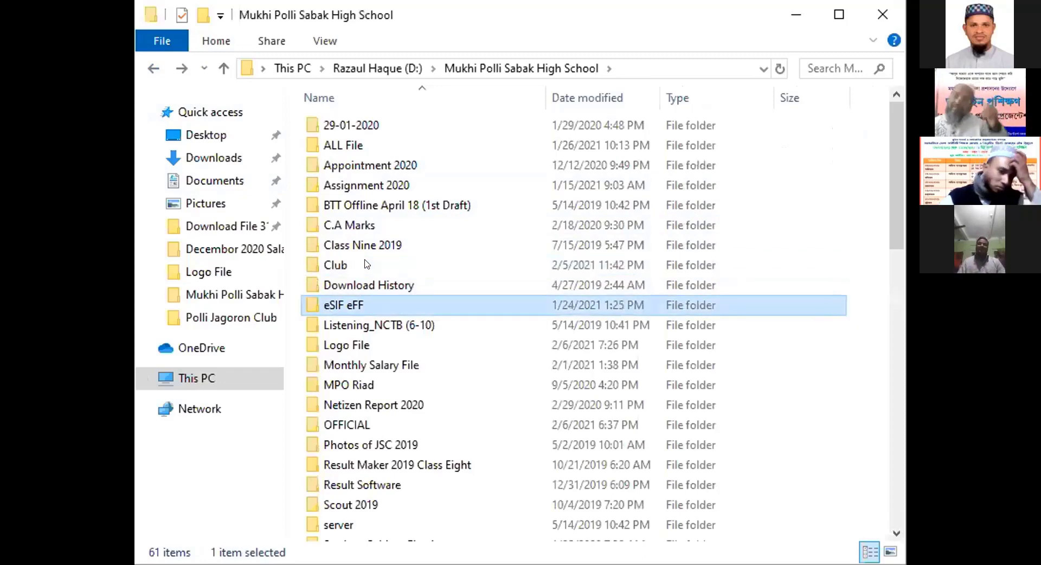
click(365, 324)
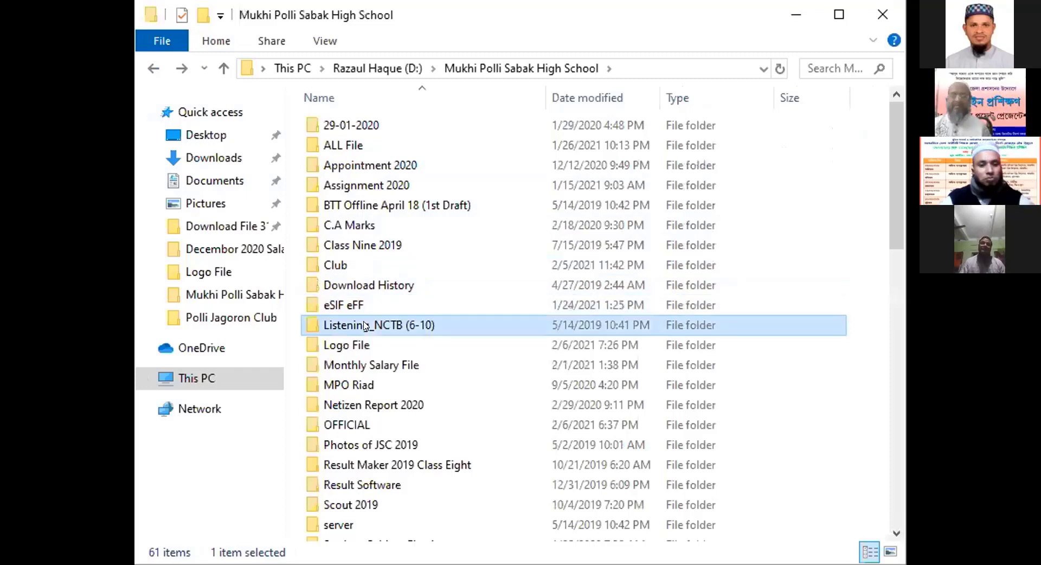
click(365, 307)
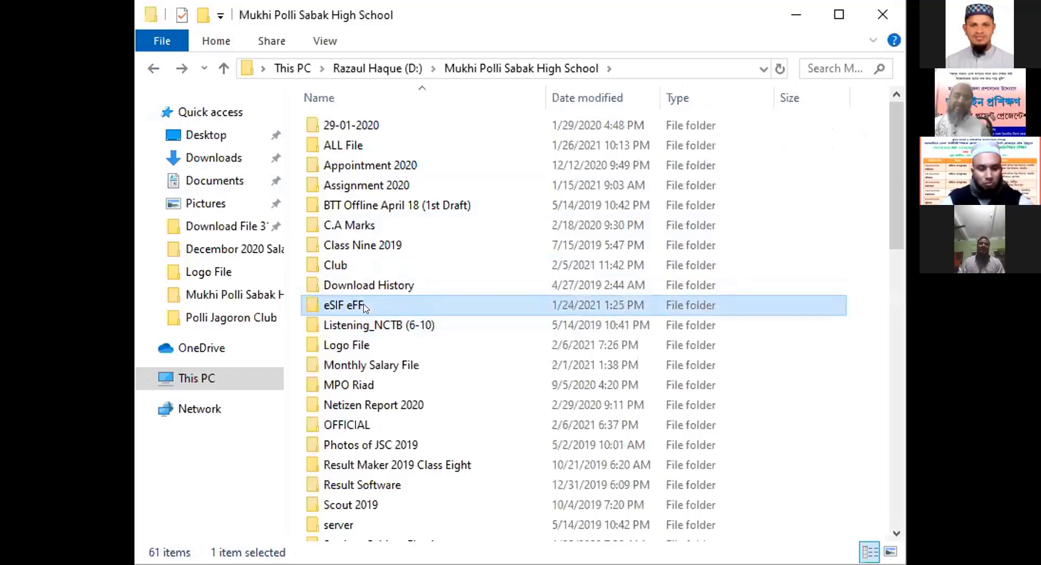
click(351, 285)
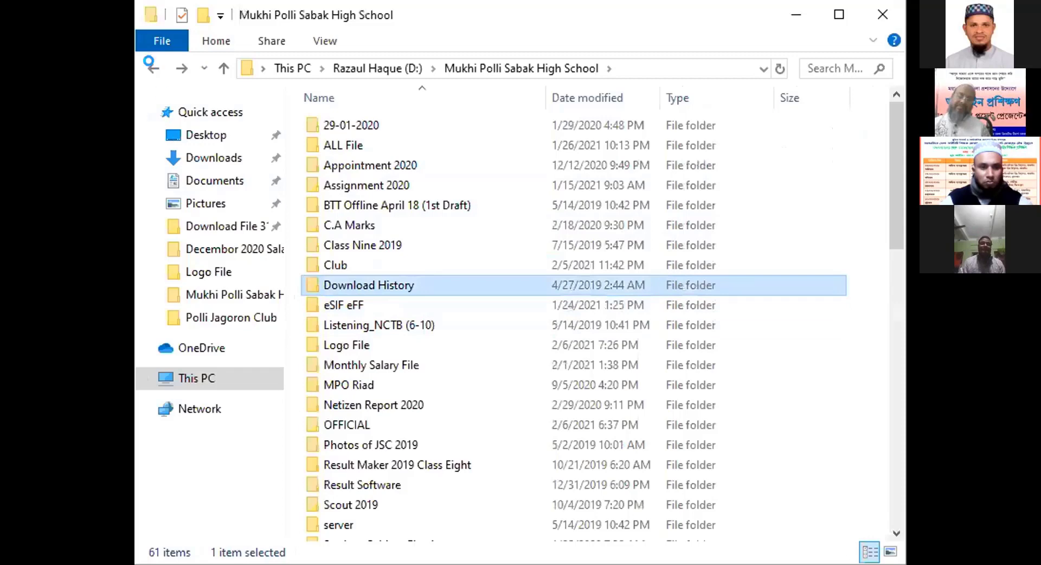
Reopen the school folder, look at the PDF files in its eSIF eFF folder, and return to the school folder
key(shift+F10)
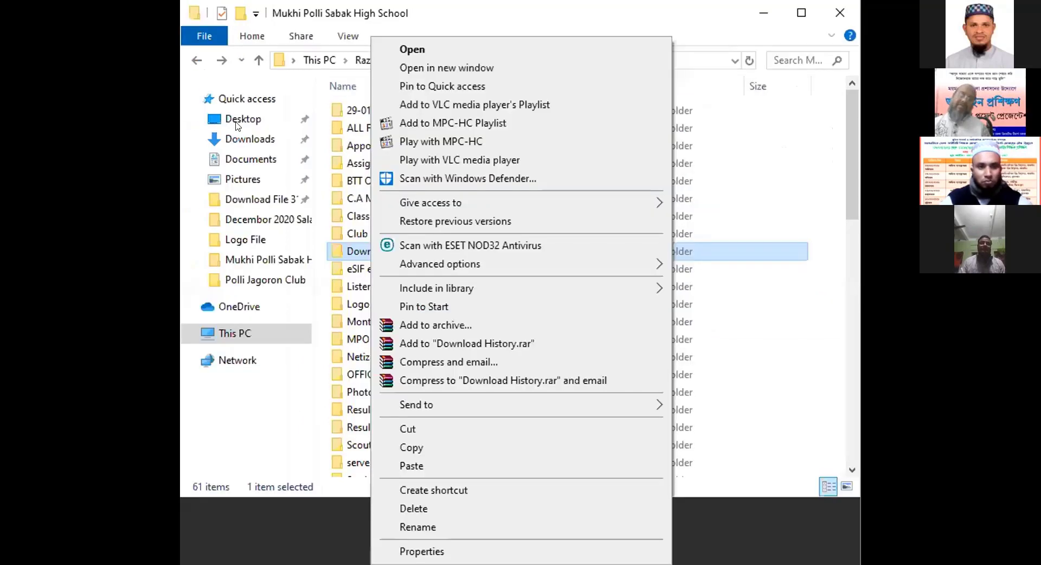
click(196, 60)
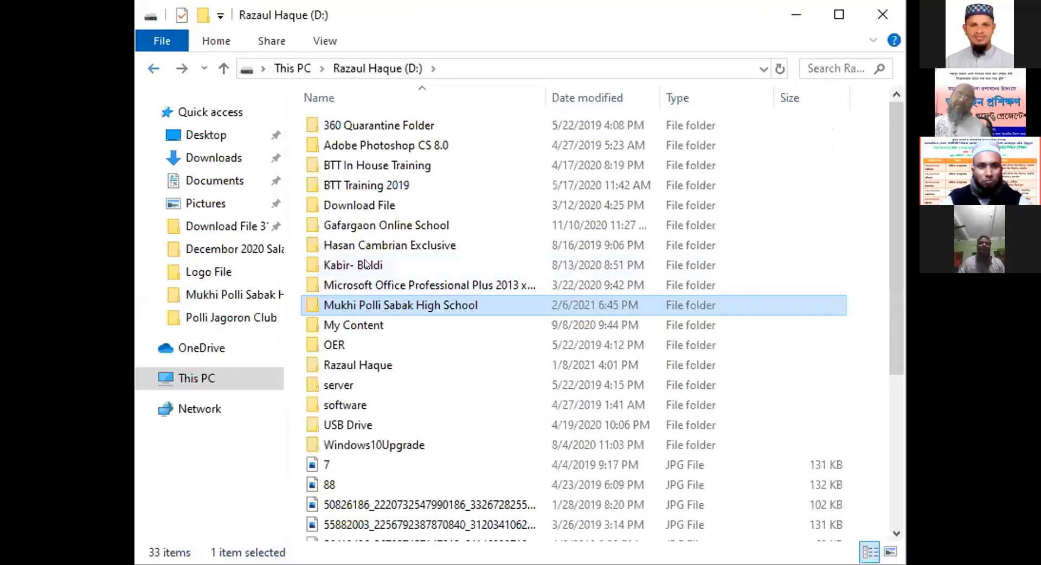
key(Return)
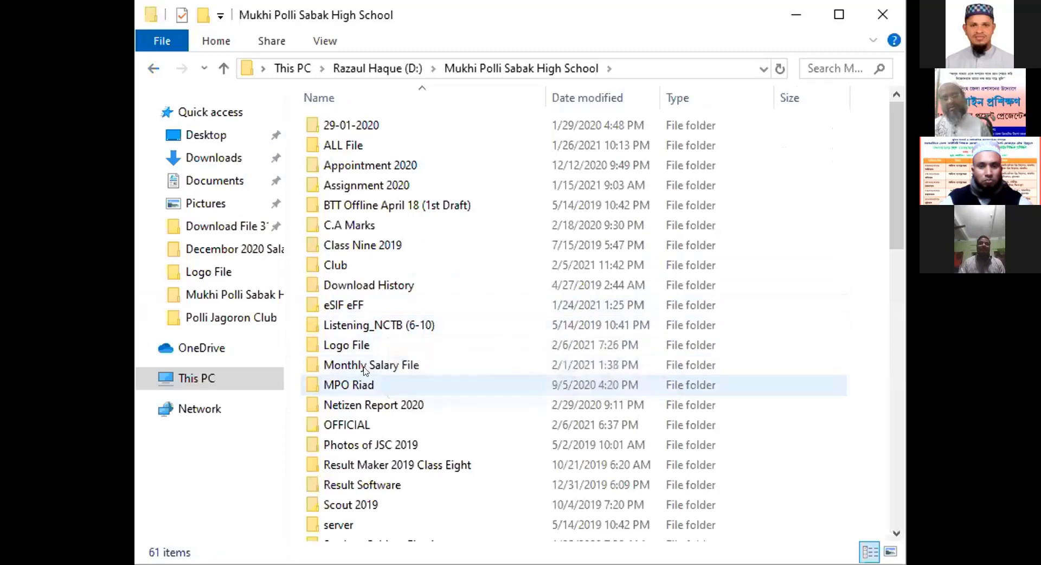
click(363, 307)
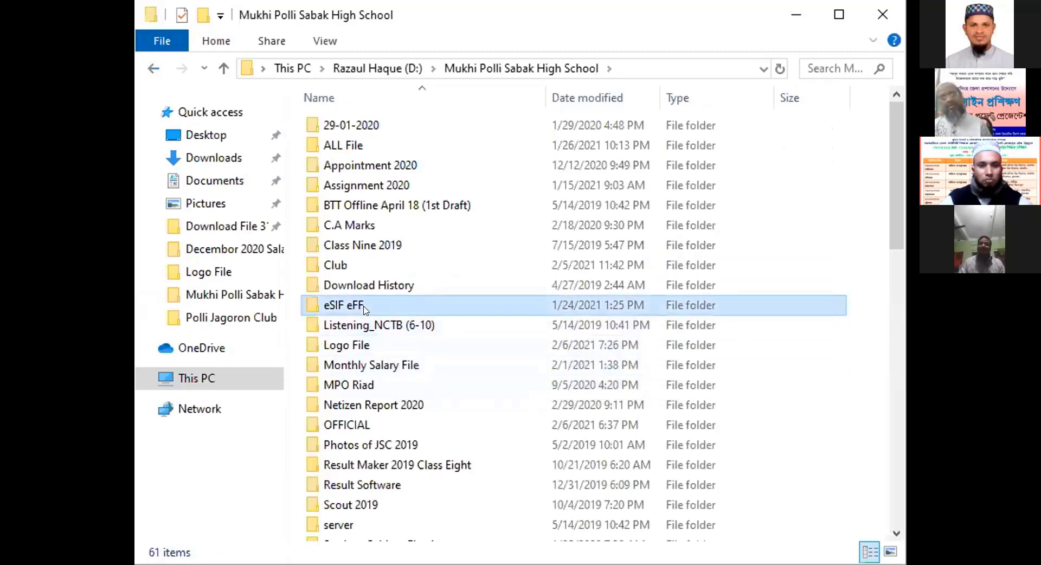
double_click(363, 307)
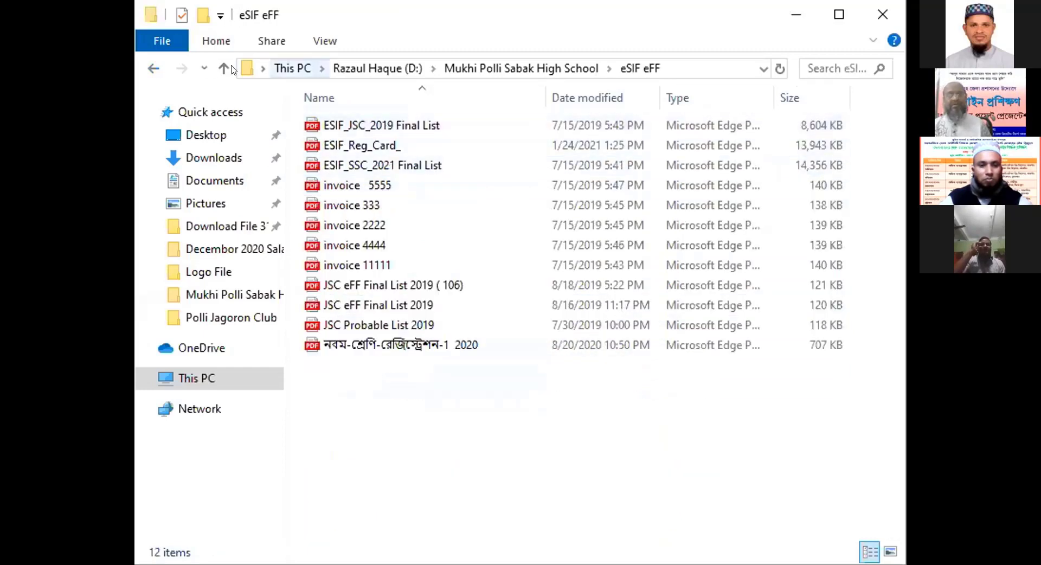
click(144, 68)
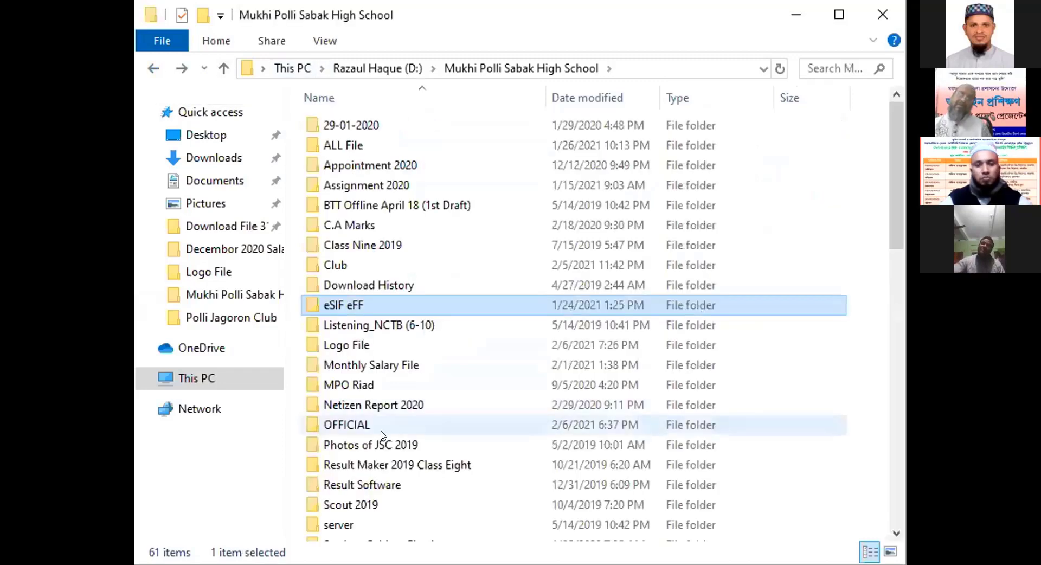
Leave the school folder for This PC and open the D: drive
scroll(374, 433, down, 2)
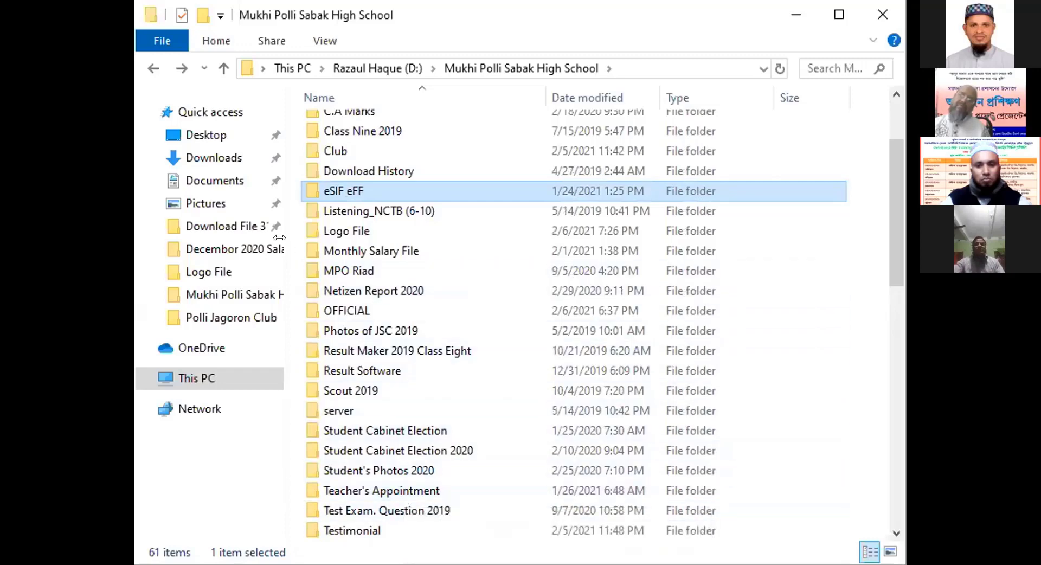
click(145, 69)
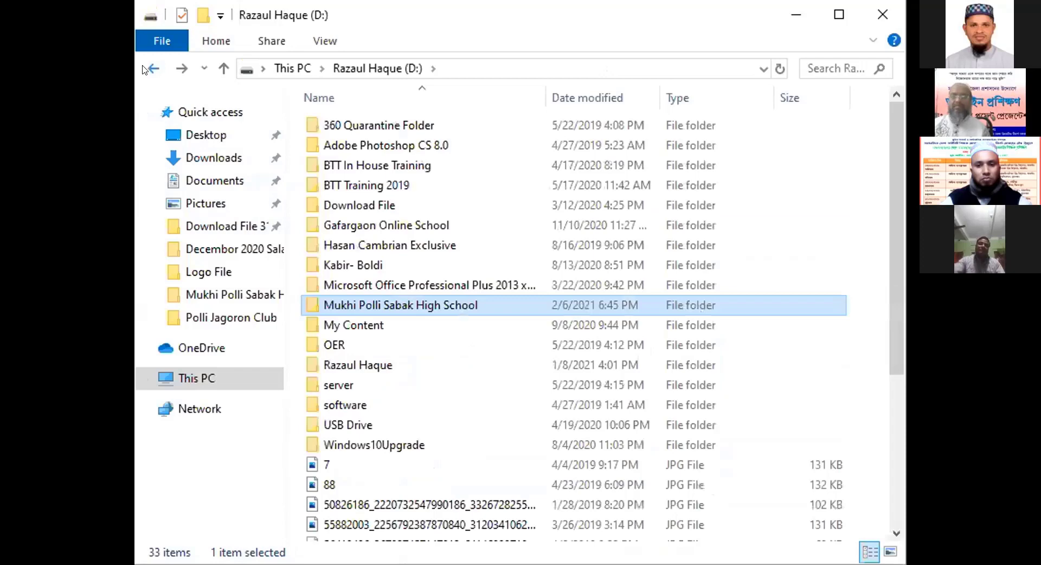
click(151, 69)
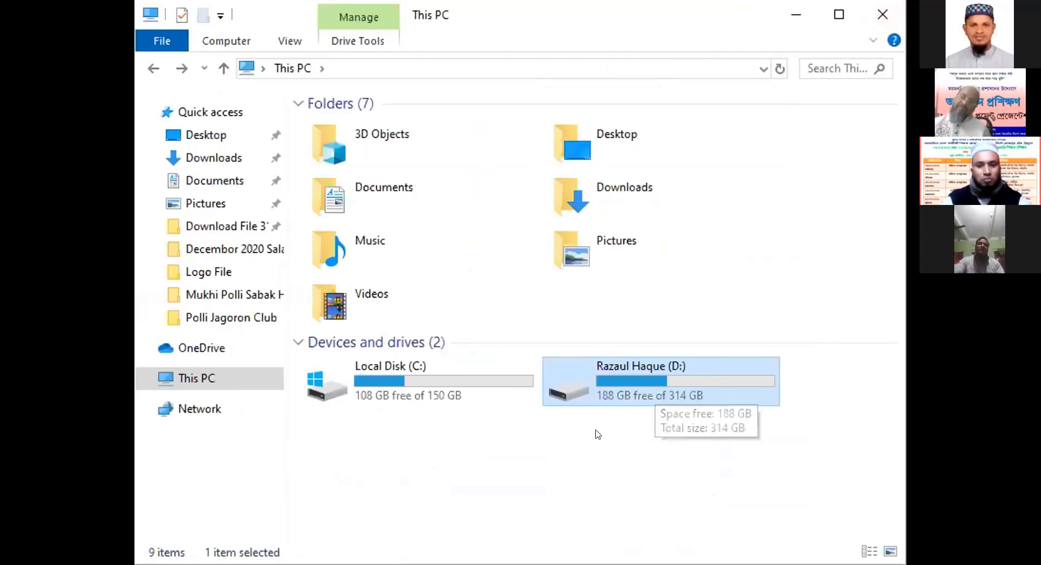
key(Return)
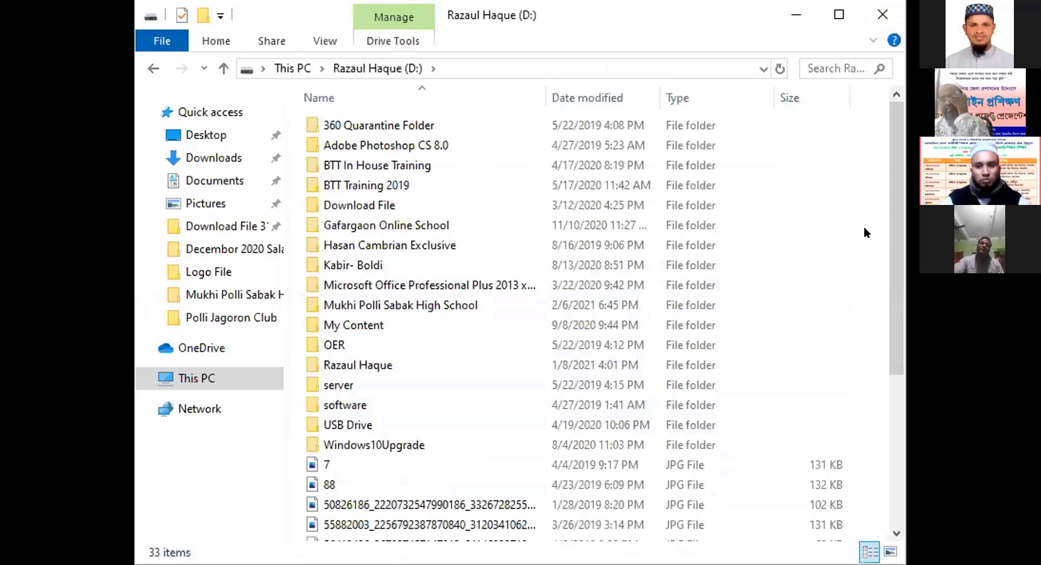
Create a new folder at the root of the D: drive
right_click(858, 194)
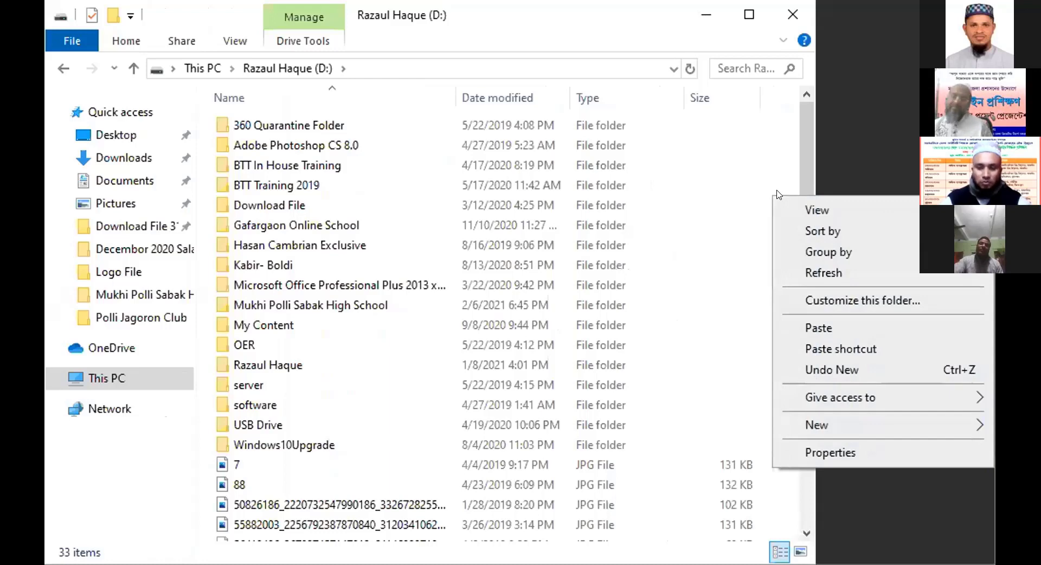
mouse_move(794, 209)
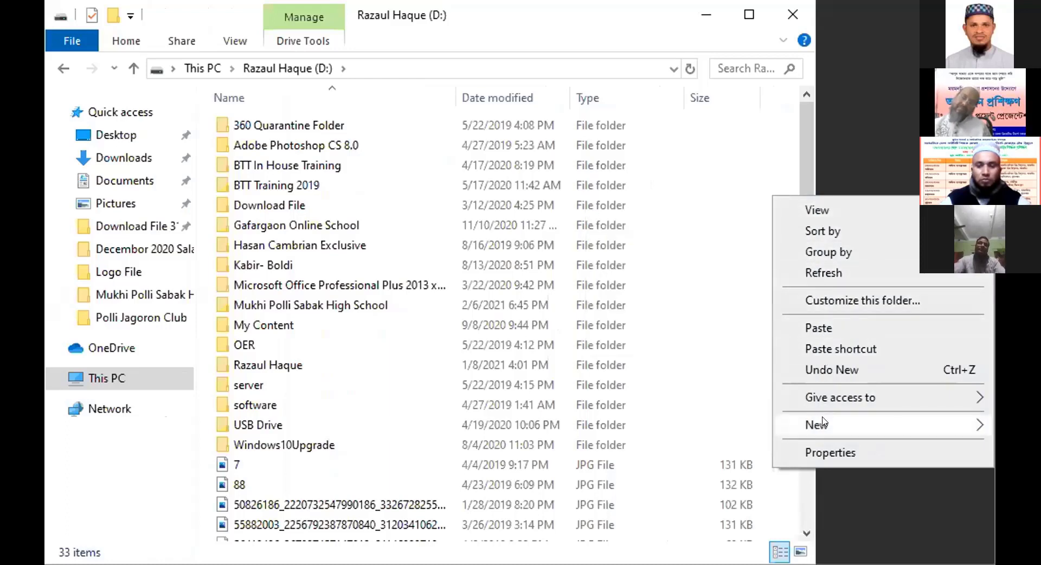
mouse_move(824, 423)
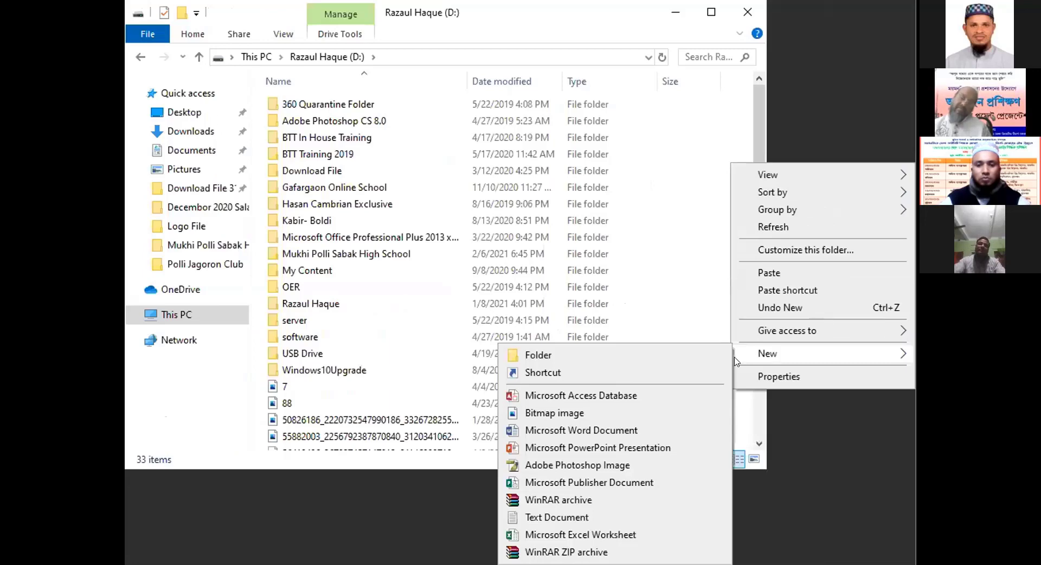
click(598, 358)
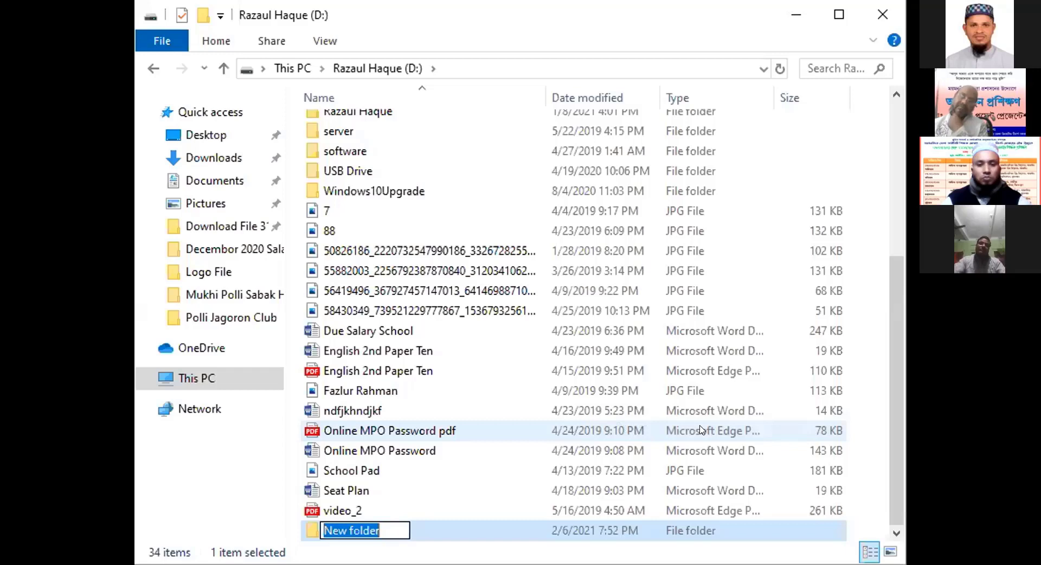
text(Official)
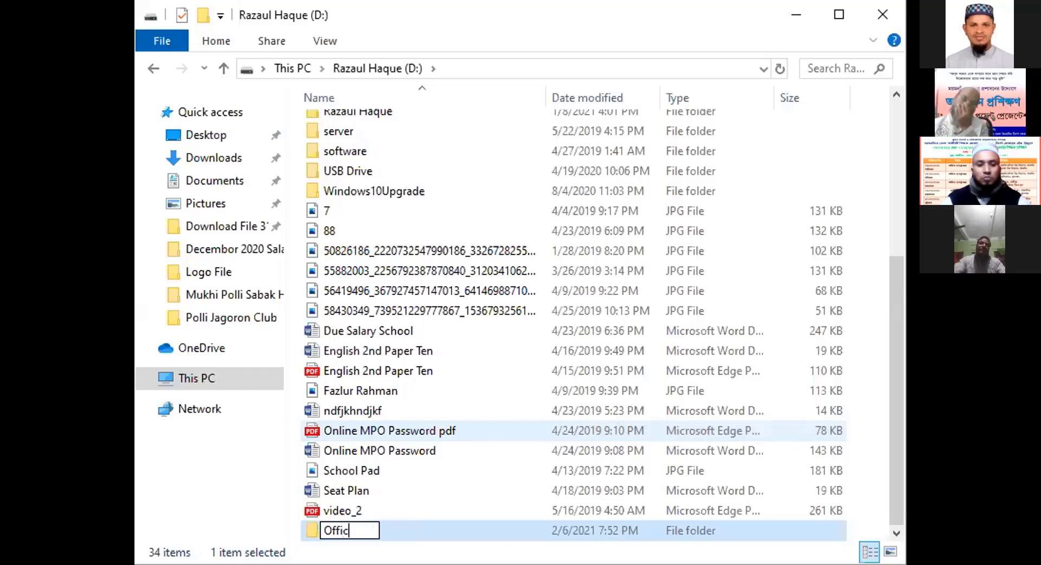
key(BackSpace)
key(BackSpace)
key(BackSpace)
key(BackSpace)
key(BackSpace)
key(BackSpace)
key(BackSpace)
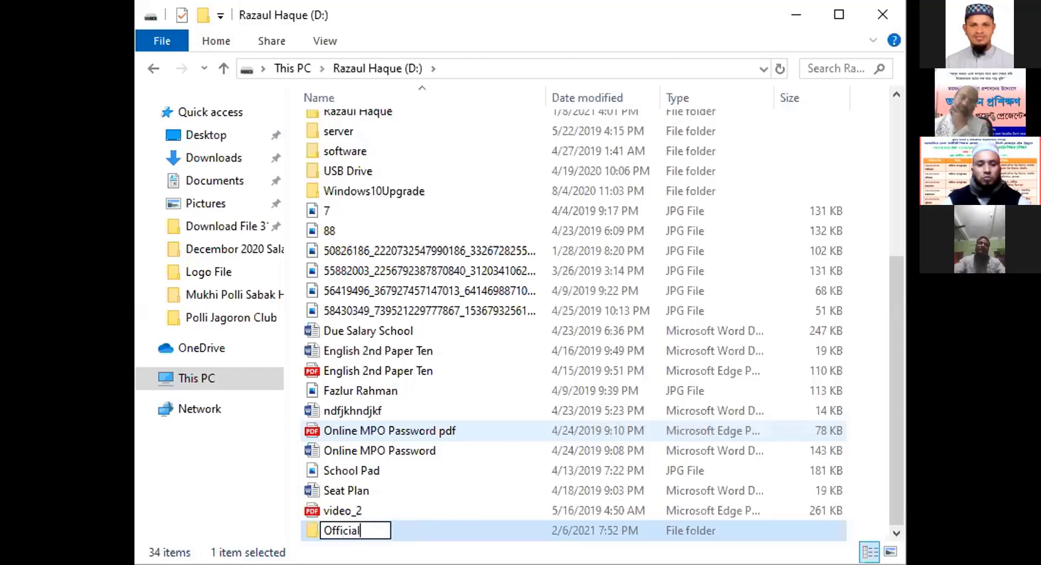
key(BackSpace)
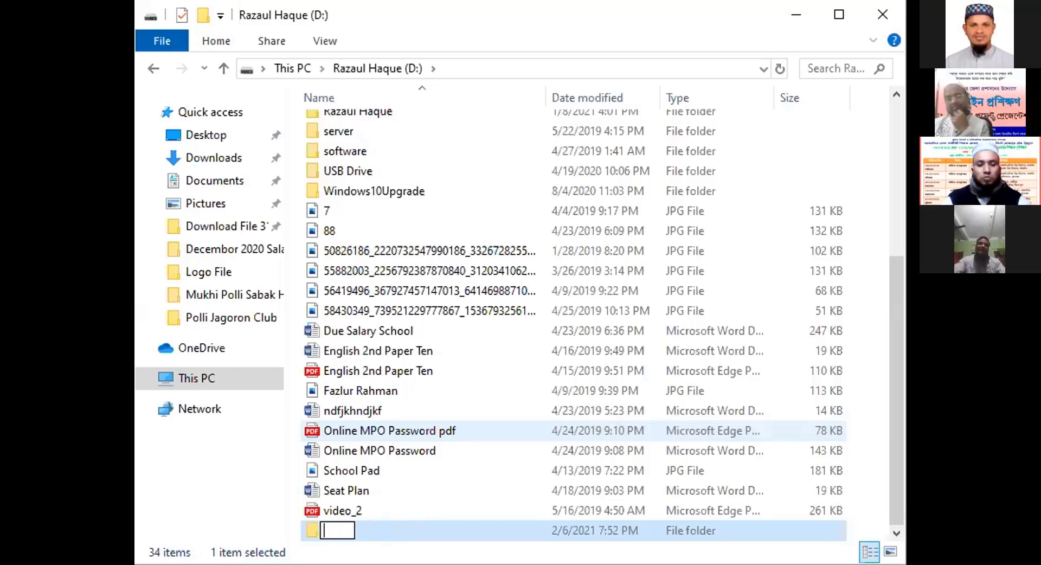
Name the new folder on the D: drive OFFICIAL in capital letters
text(OFFI)
text(CC)
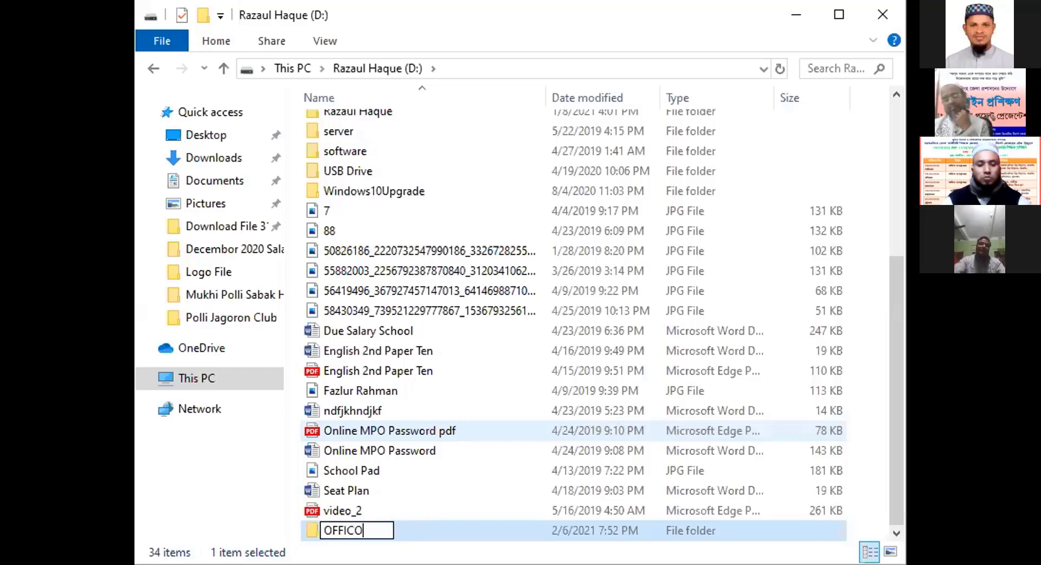
key(BackSpace)
text(IAL)
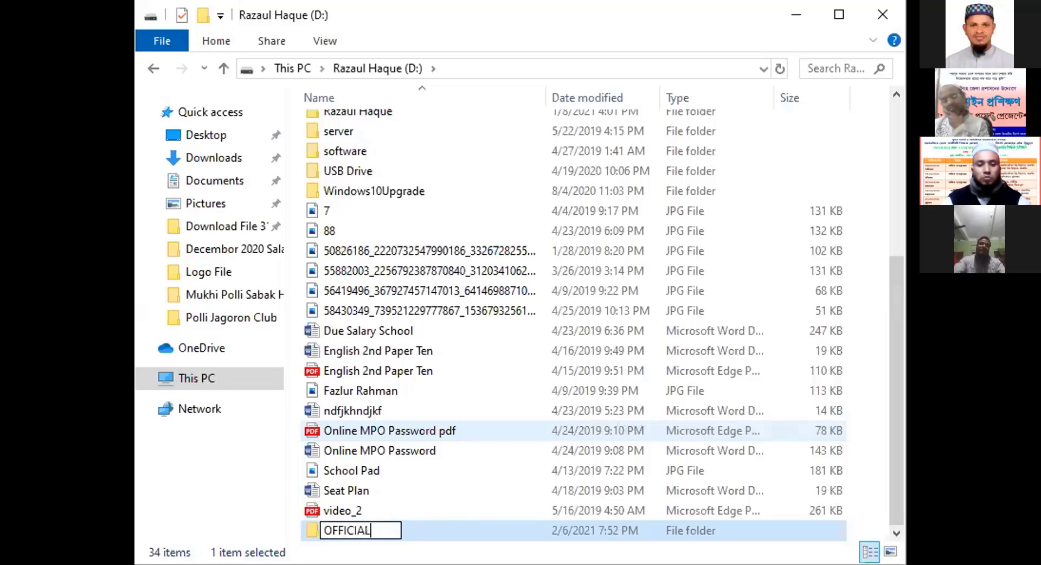
click(413, 528)
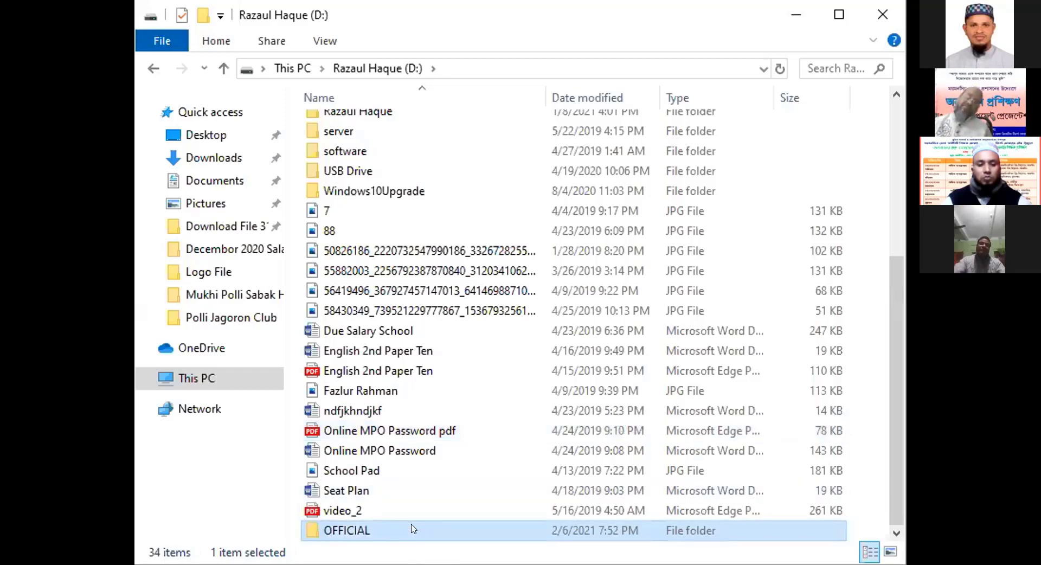
Open the new OFFICIAL folder, go back to check its place on the D: drive, and reopen it
double_click(413, 528)
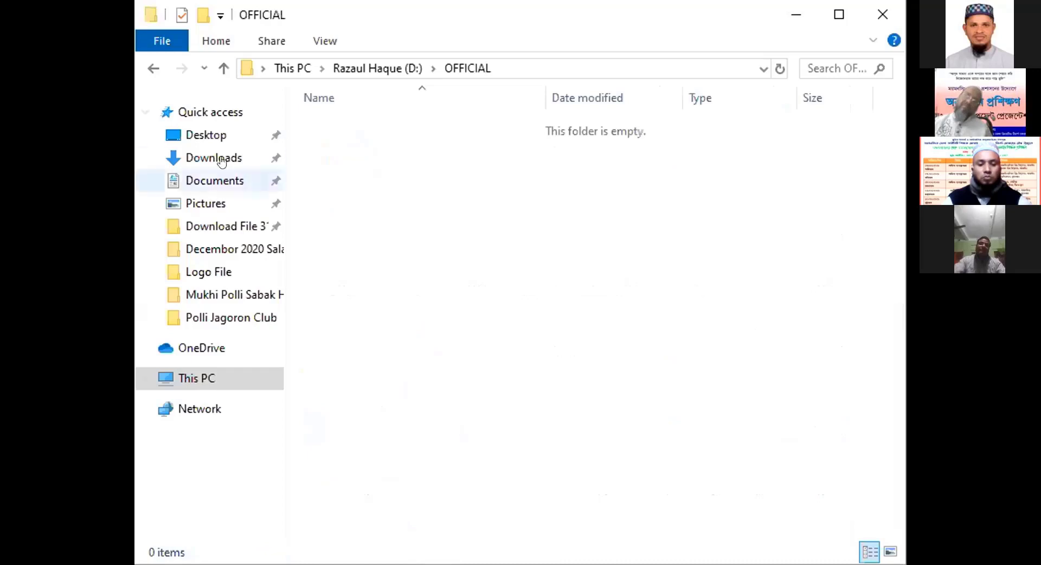
click(154, 68)
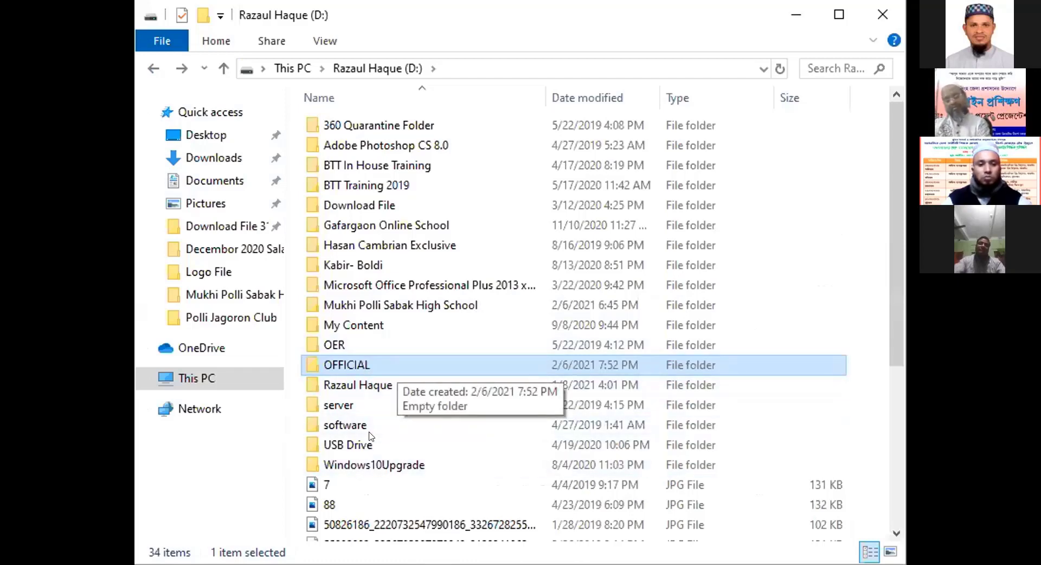
key(Return)
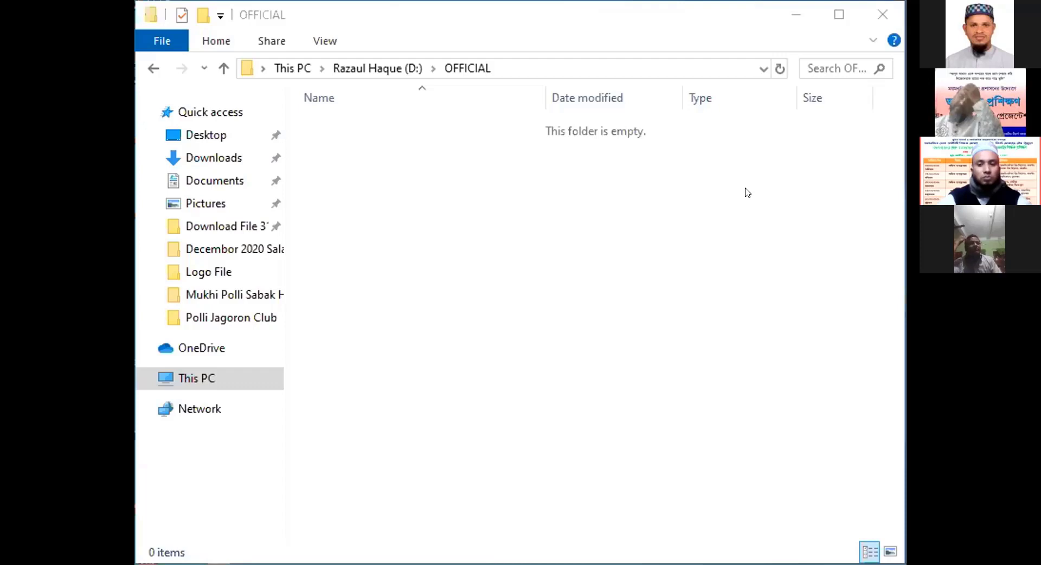
right_click(458, 178)
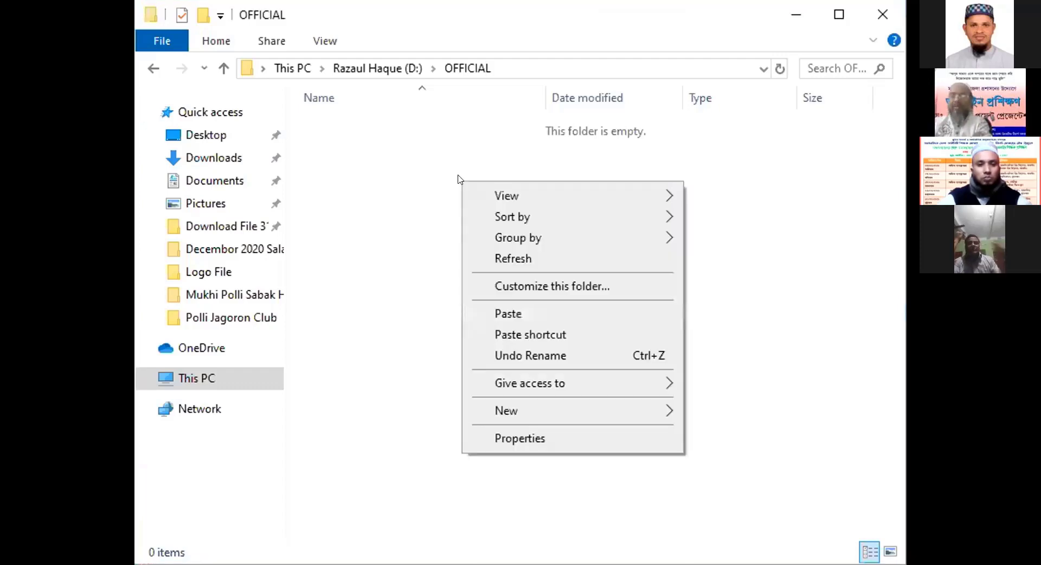
click(458, 178)
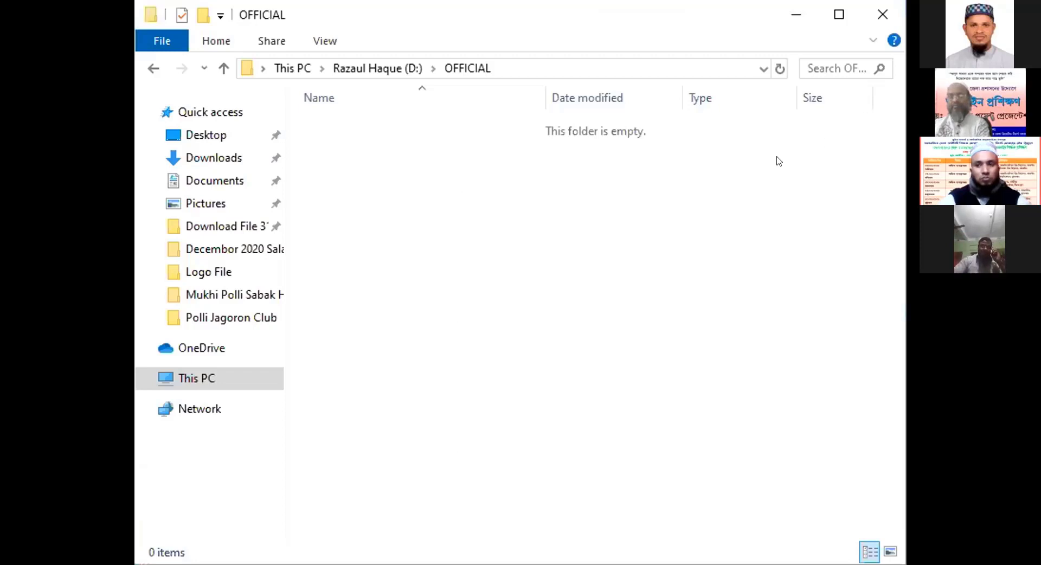
right_click(498, 198)
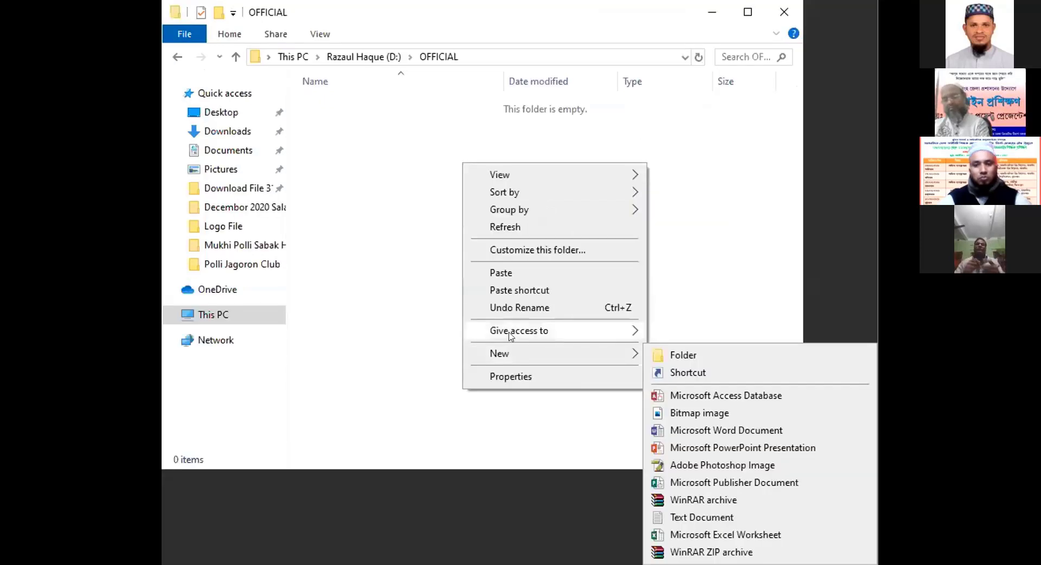
click(394, 172)
Create a subfolder named IMS Sarvey inside the OFFICIAL folder
right_click(394, 172)
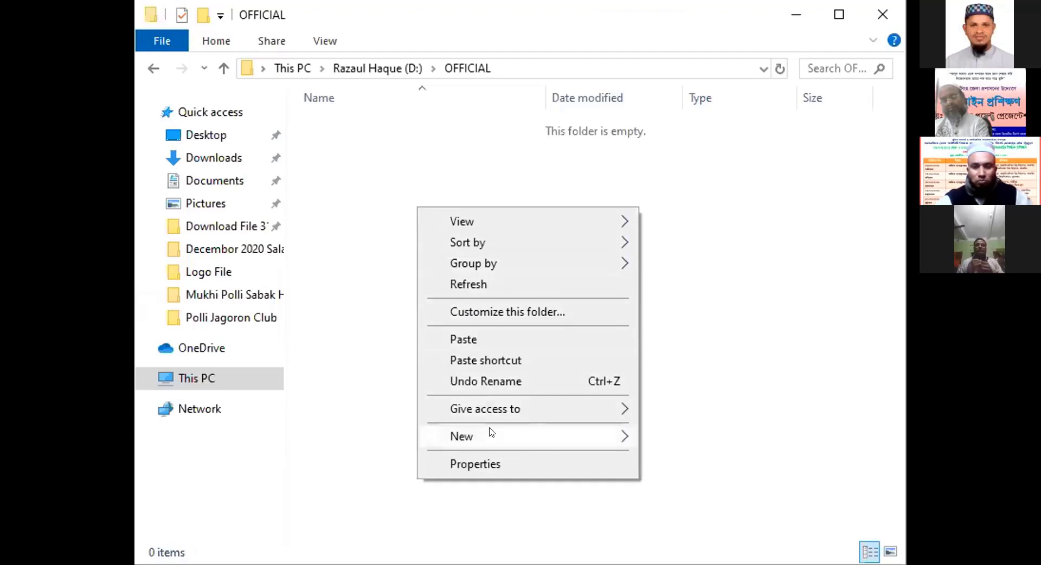
mouse_move(491, 432)
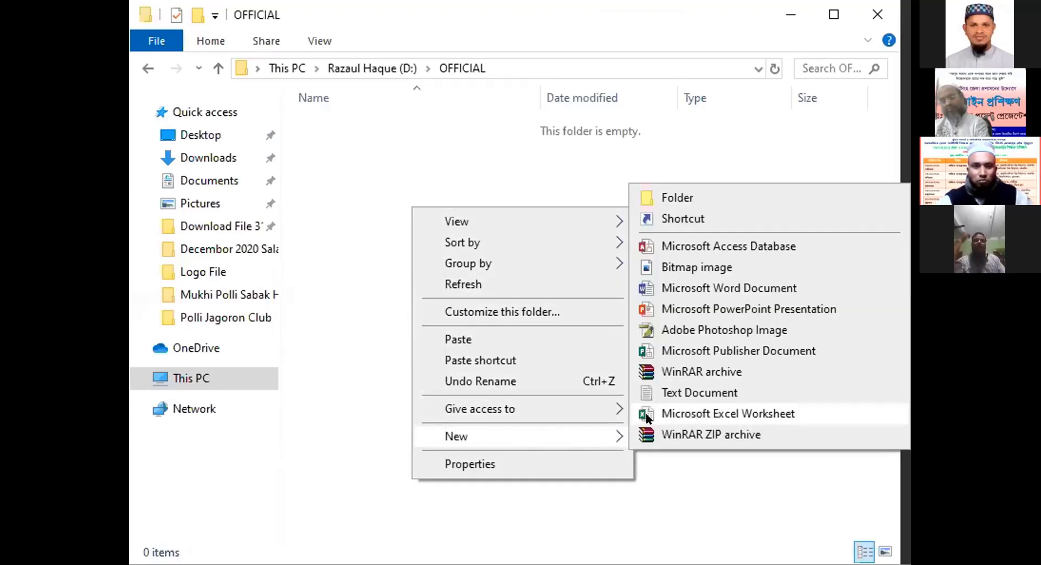
click(697, 199)
key(BackSpace)
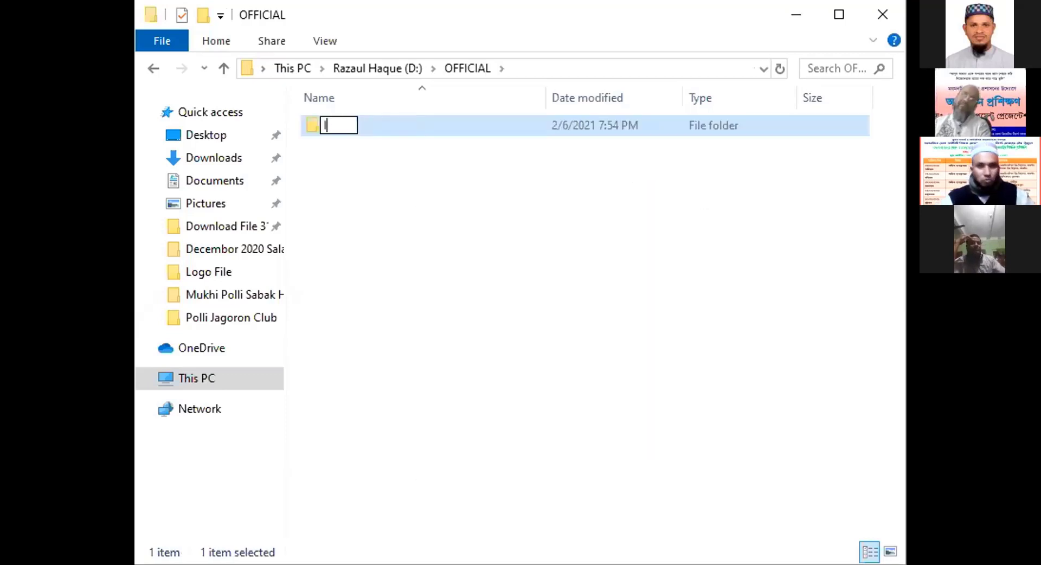
text(IMS)
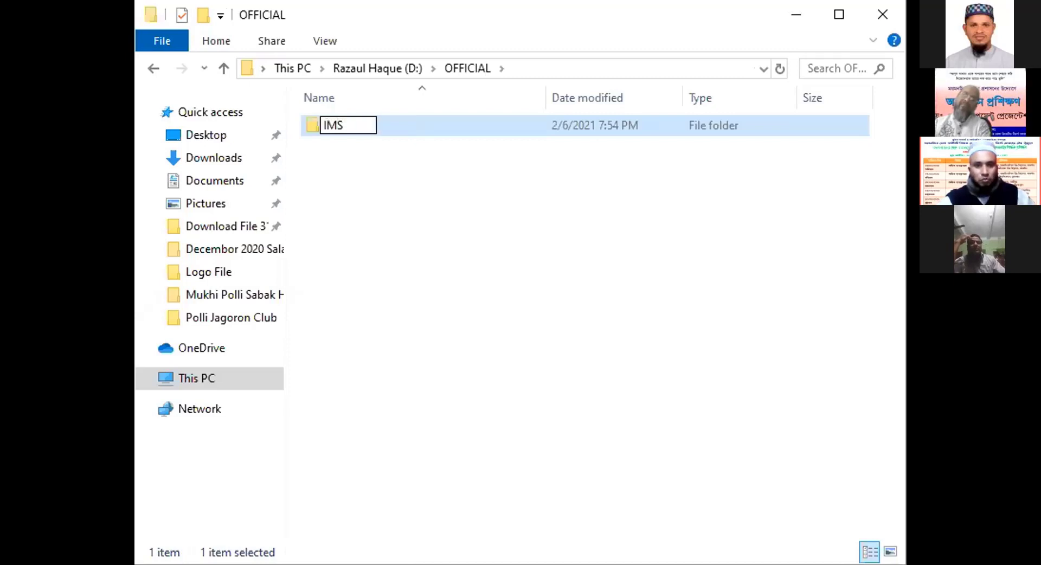
text( Sar)
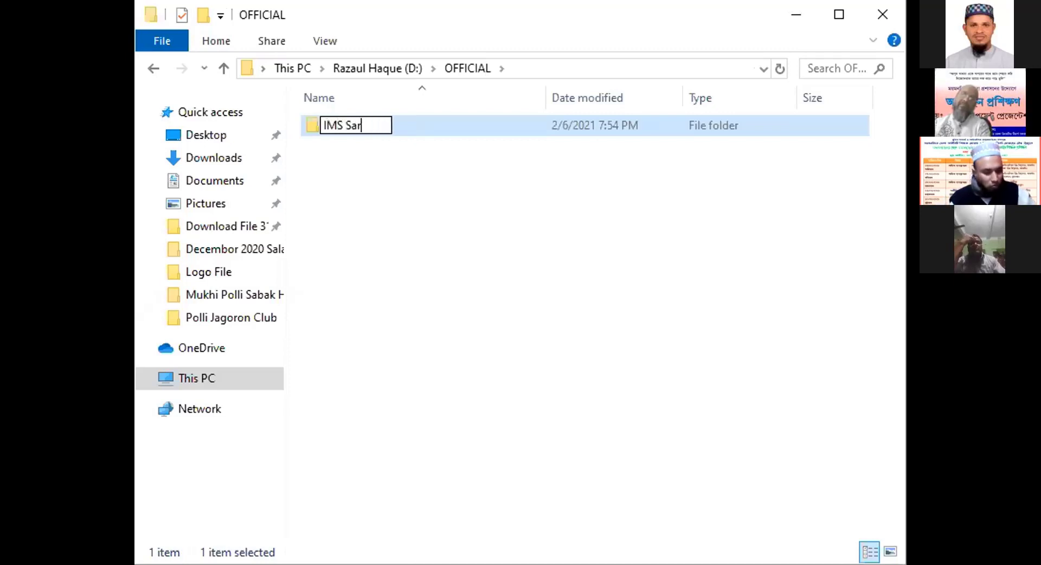
text(vey)
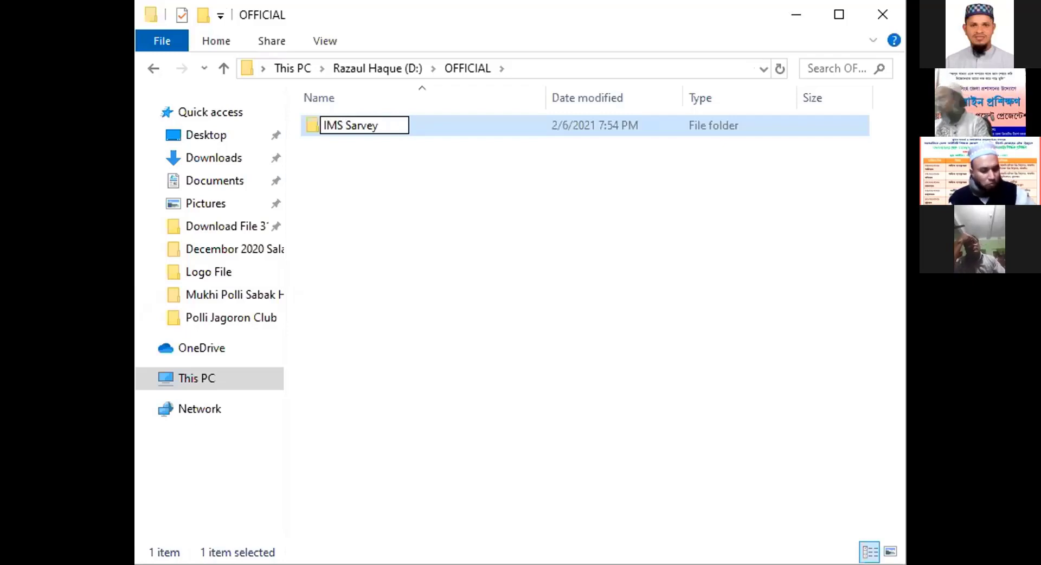
click(432, 130)
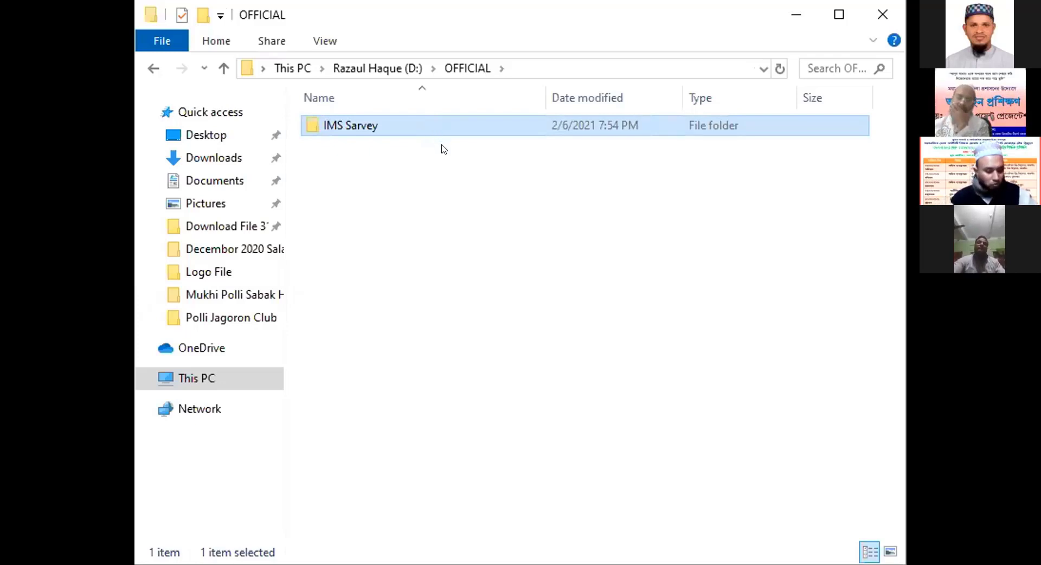
Look inside the IMS Sarvey folder and return to the OFFICIAL folder
double_click(401, 126)
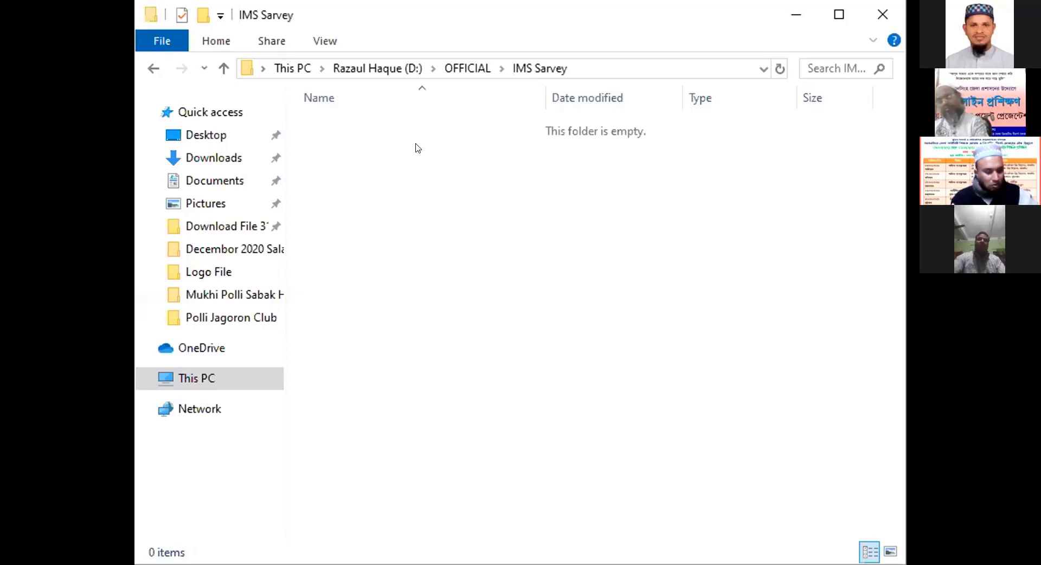
click(153, 69)
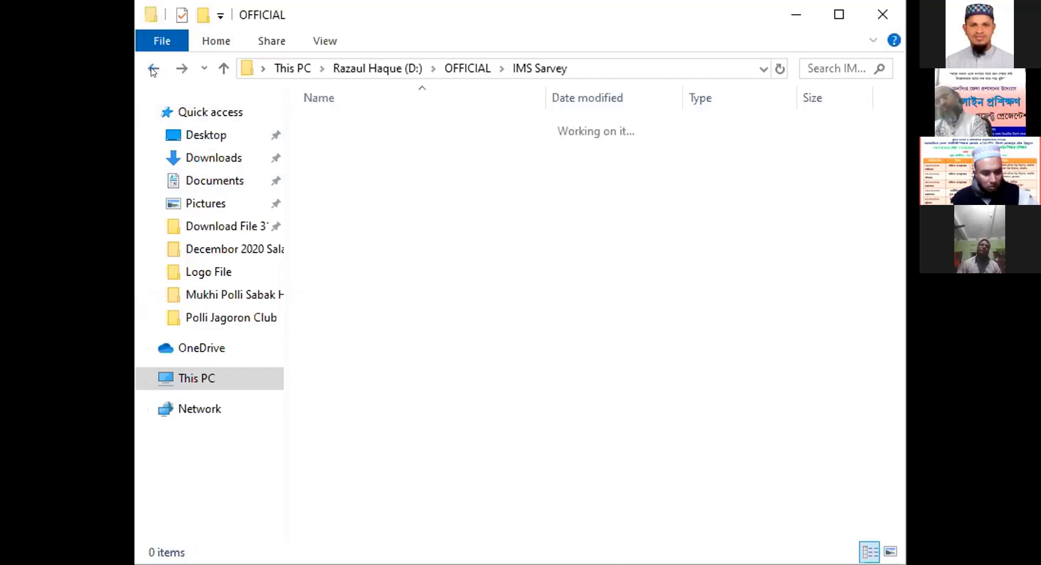
Create a second subfolder named Banbeis inside the OFFICIAL folder
click(367, 225)
right_click(454, 214)
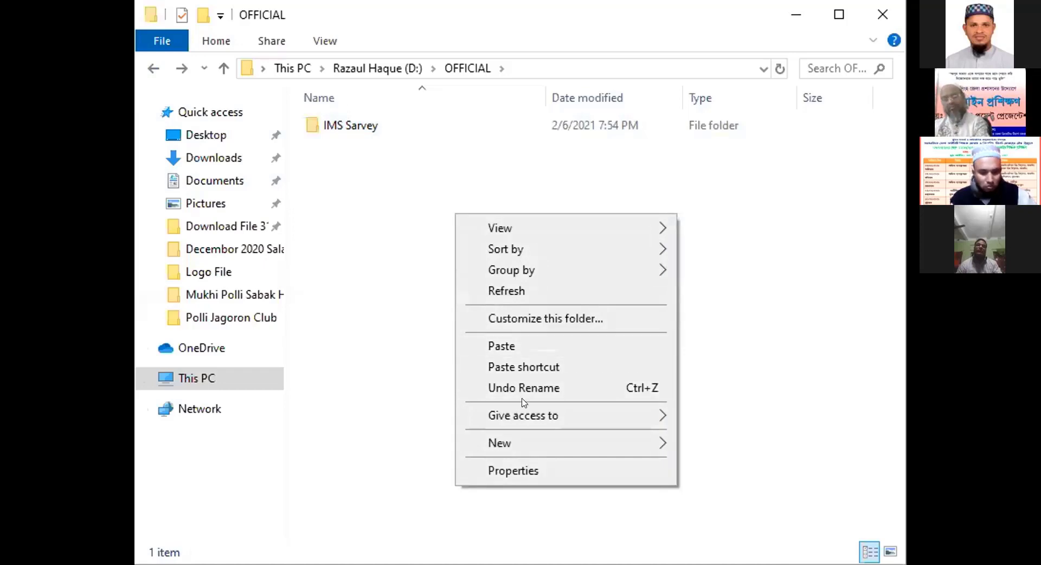
mouse_move(533, 448)
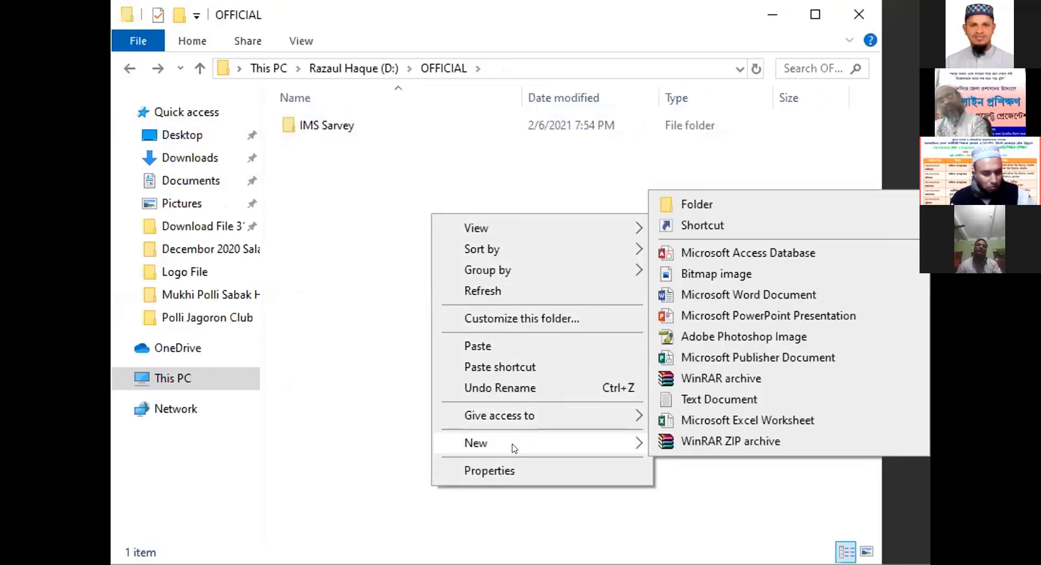
click(728, 205)
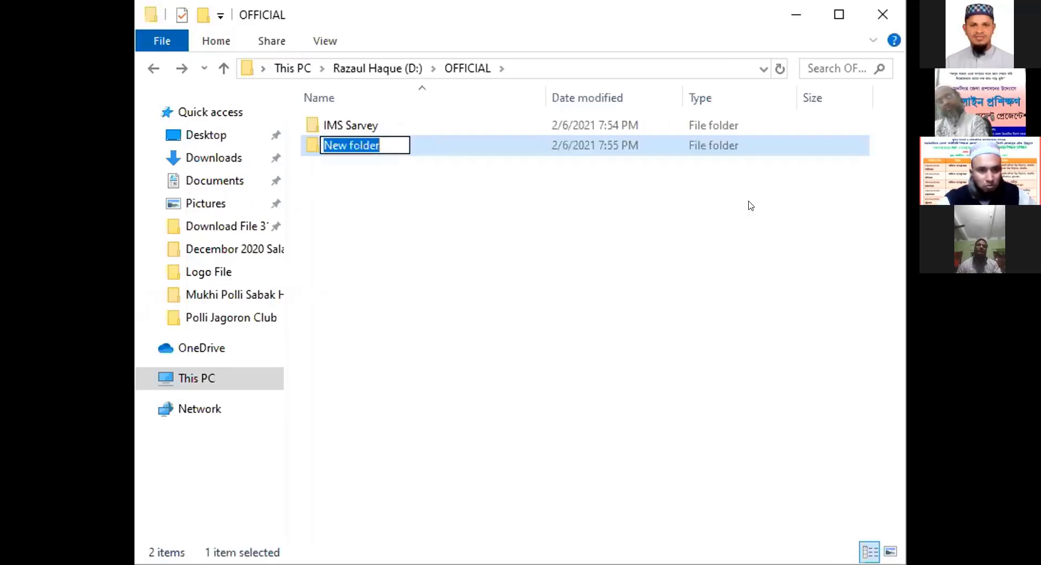
text(Ban)
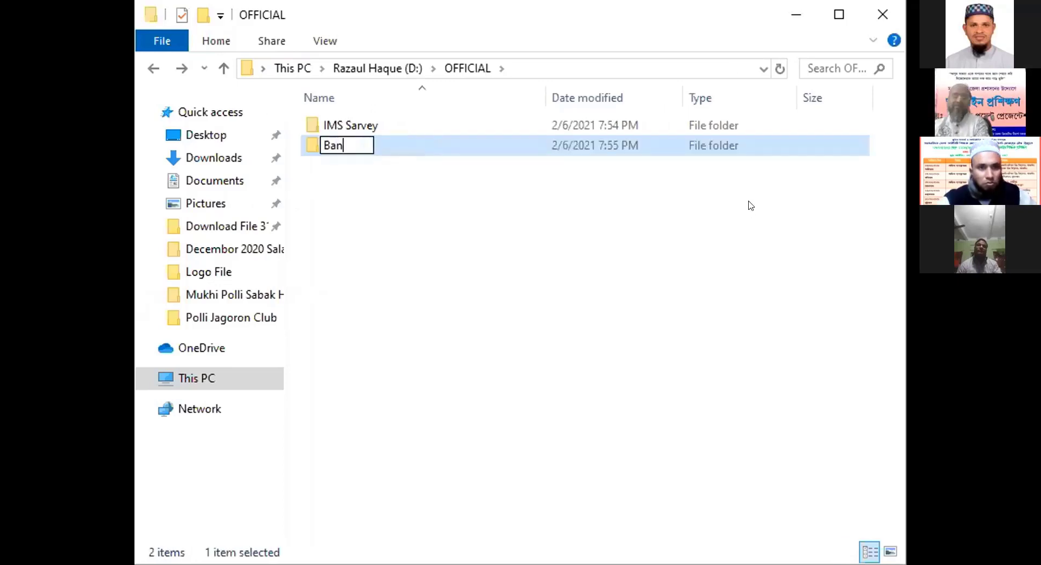
text(beis)
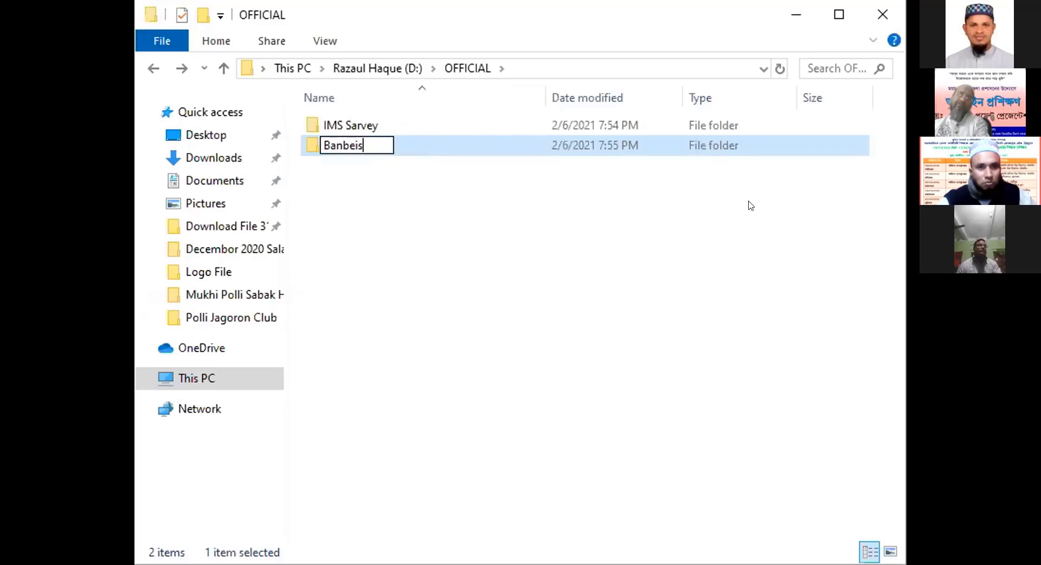
click(729, 251)
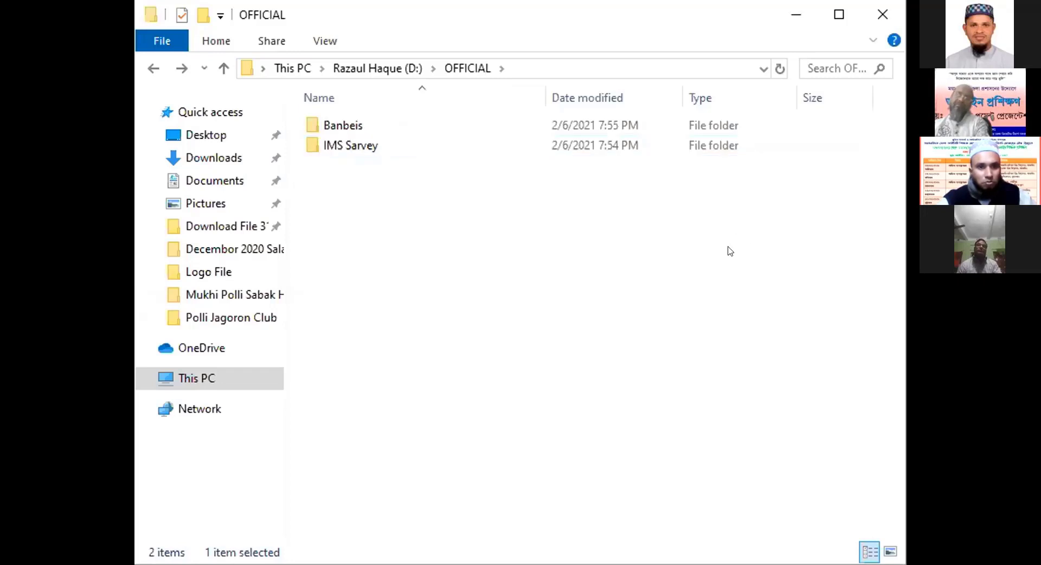
Look inside the Banbeis folder and return to the OFFICIAL folder
click(416, 128)
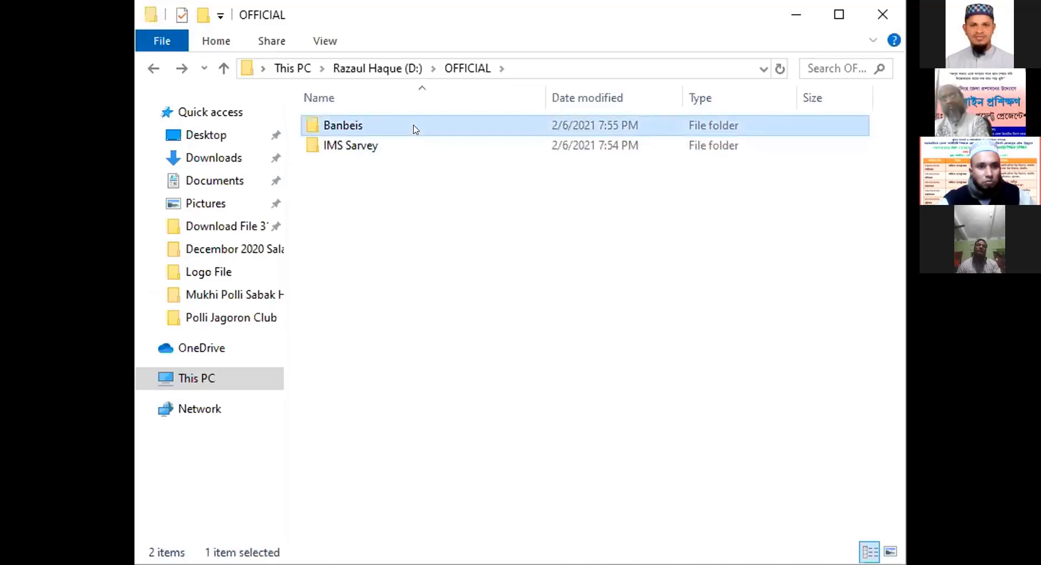
double_click(415, 129)
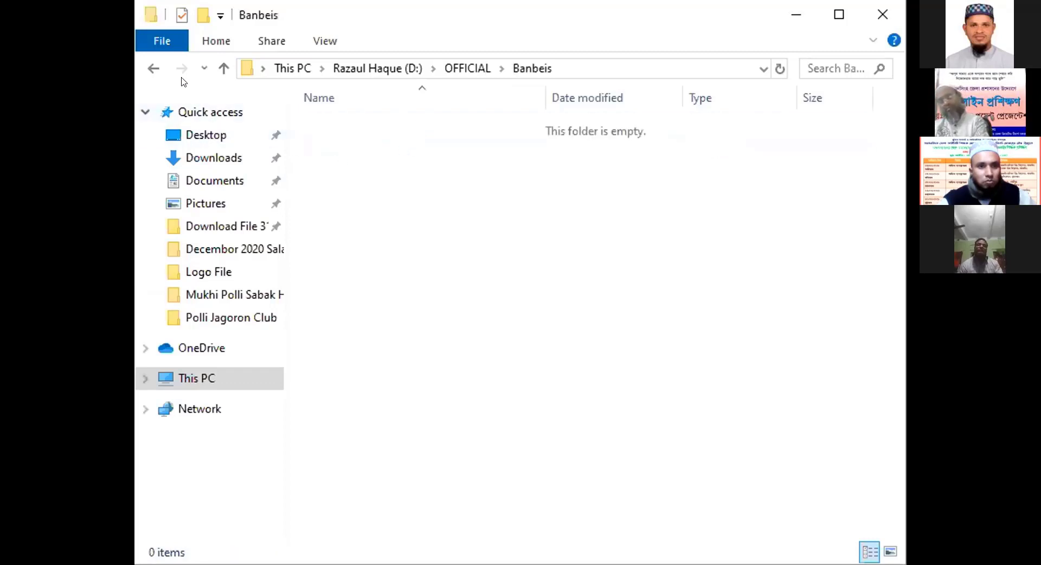
click(153, 76)
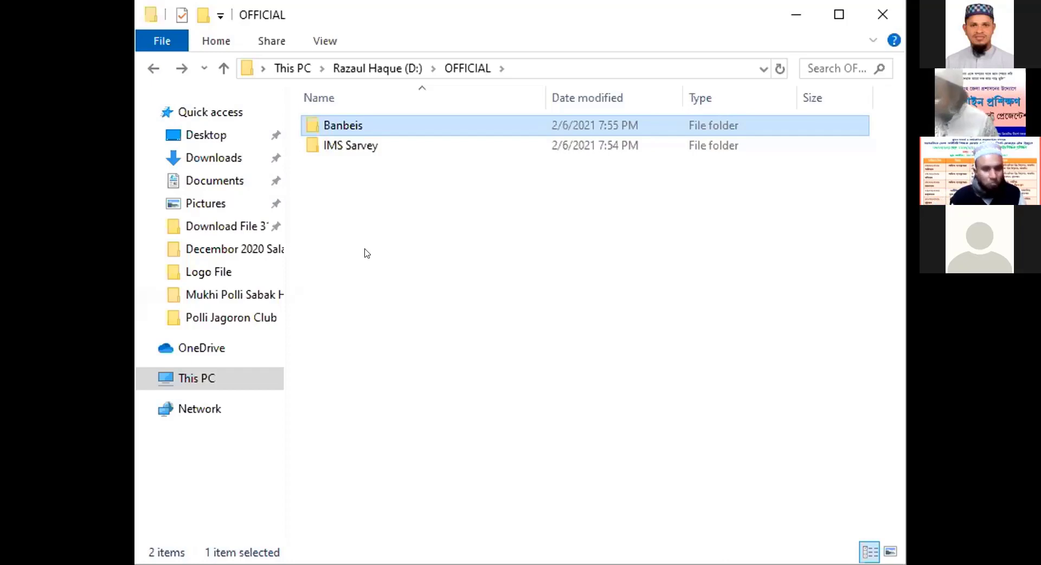
click(367, 253)
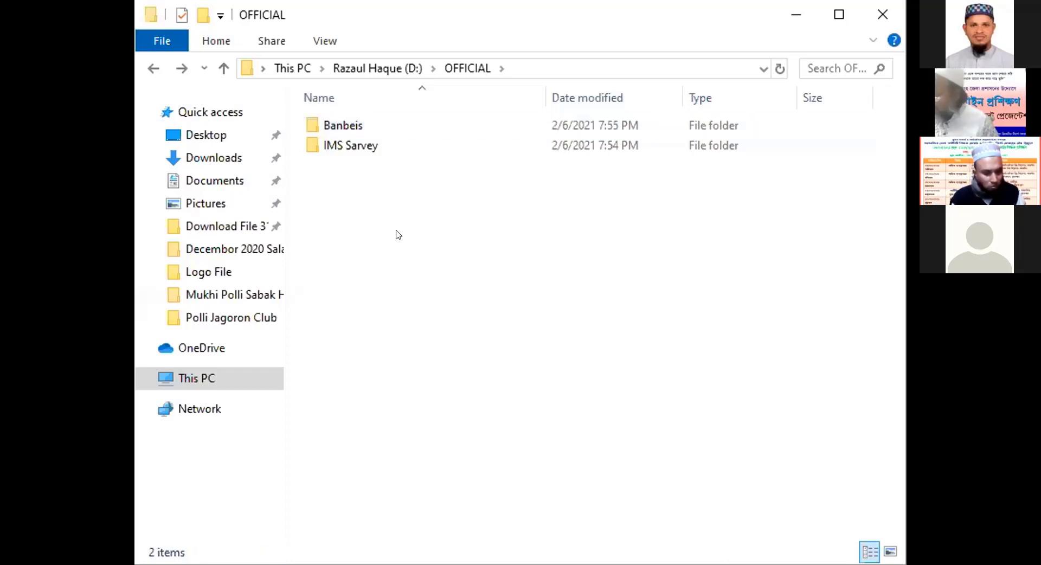
Create a third subfolder named Monthly Salary File inside the OFFICIAL folder
right_click(390, 230)
key(Escape)
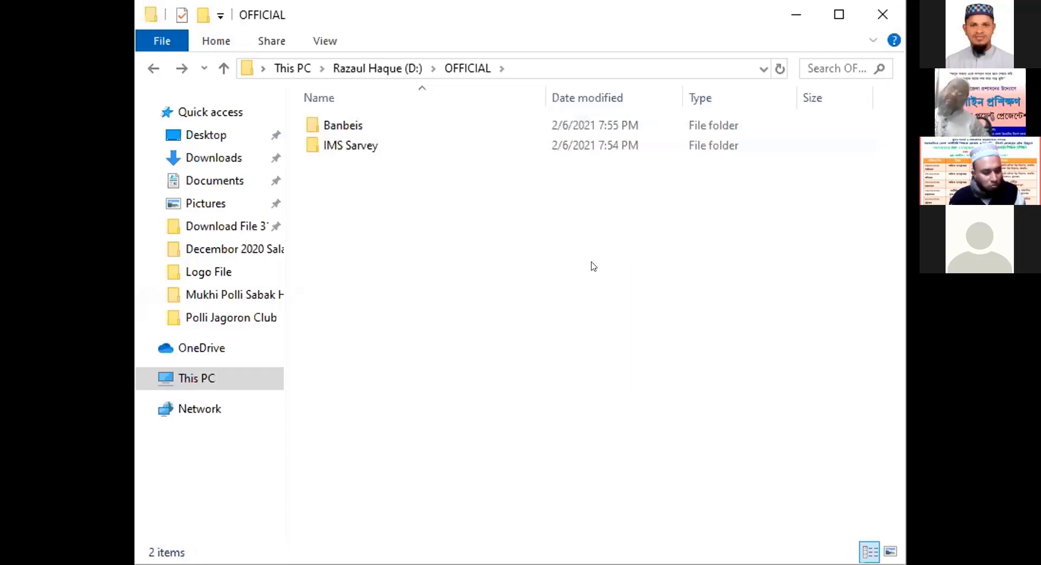
right_click(454, 257)
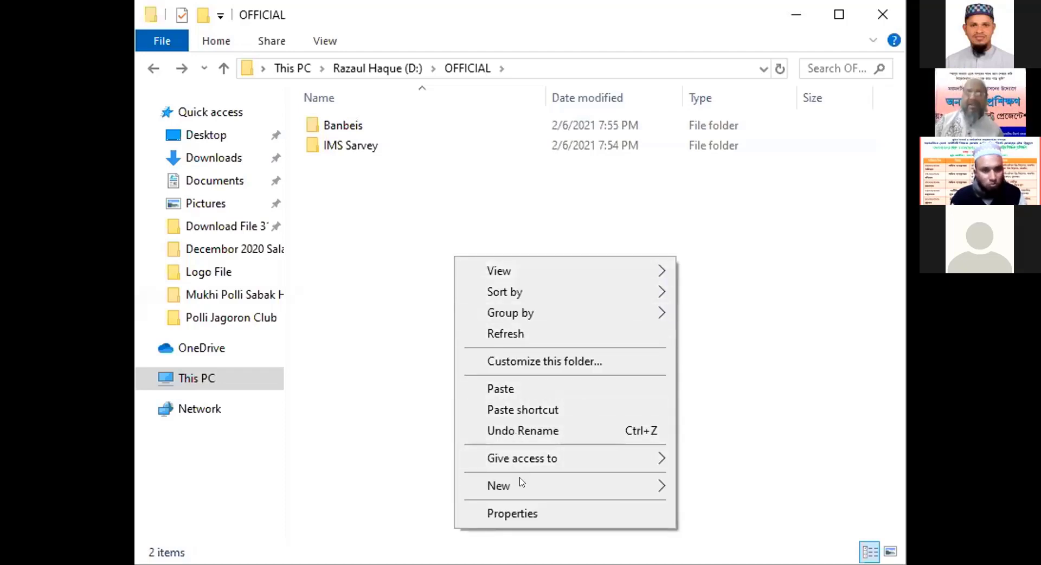
mouse_move(522, 483)
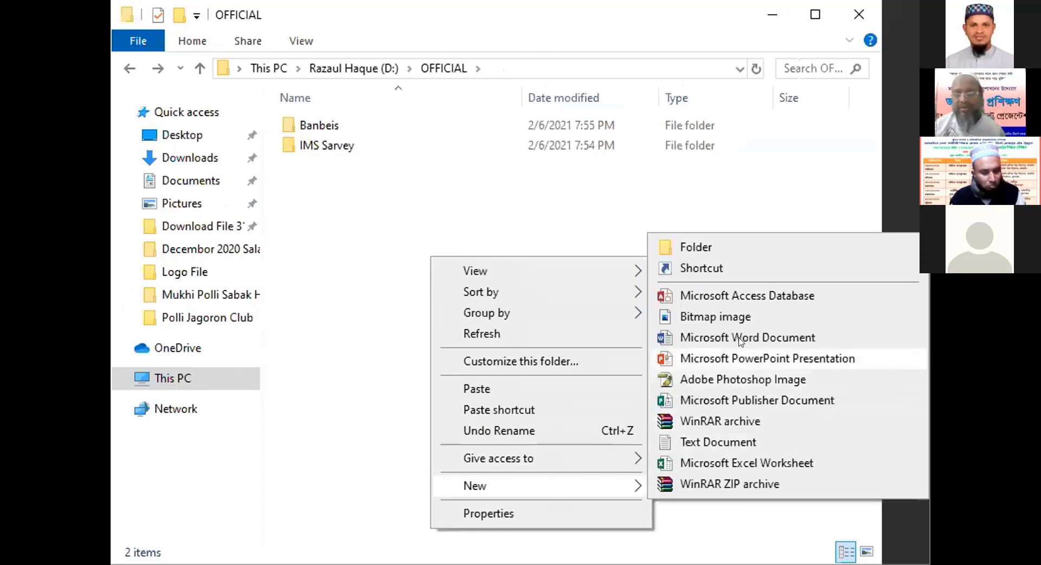
click(727, 250)
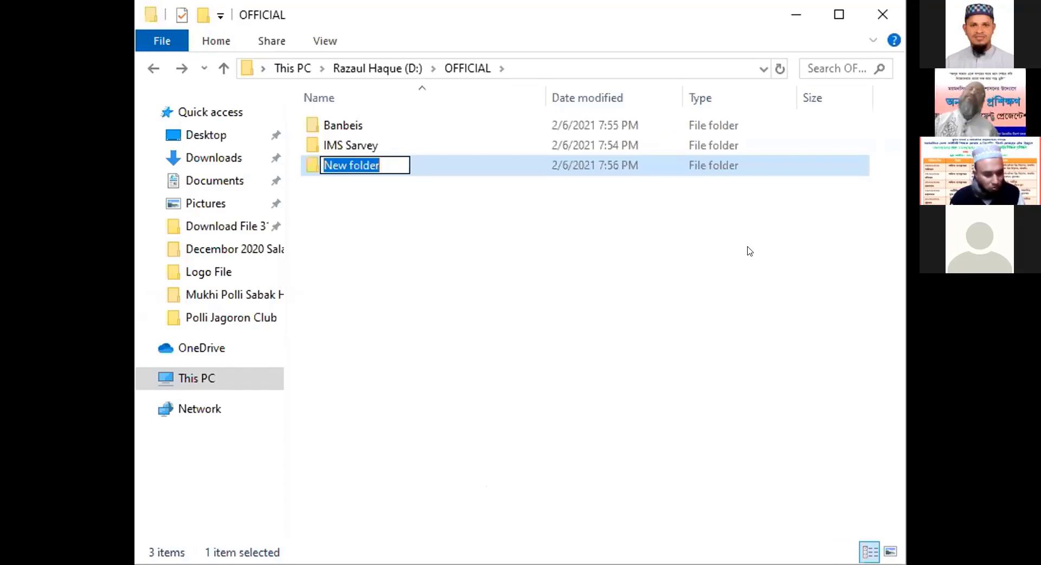
text(Month)
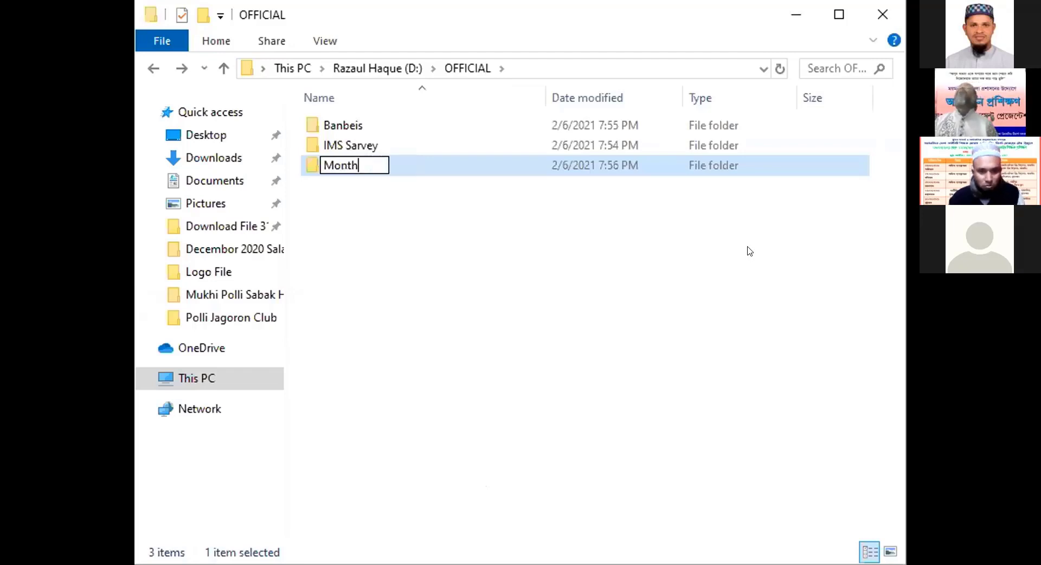
text(ly )
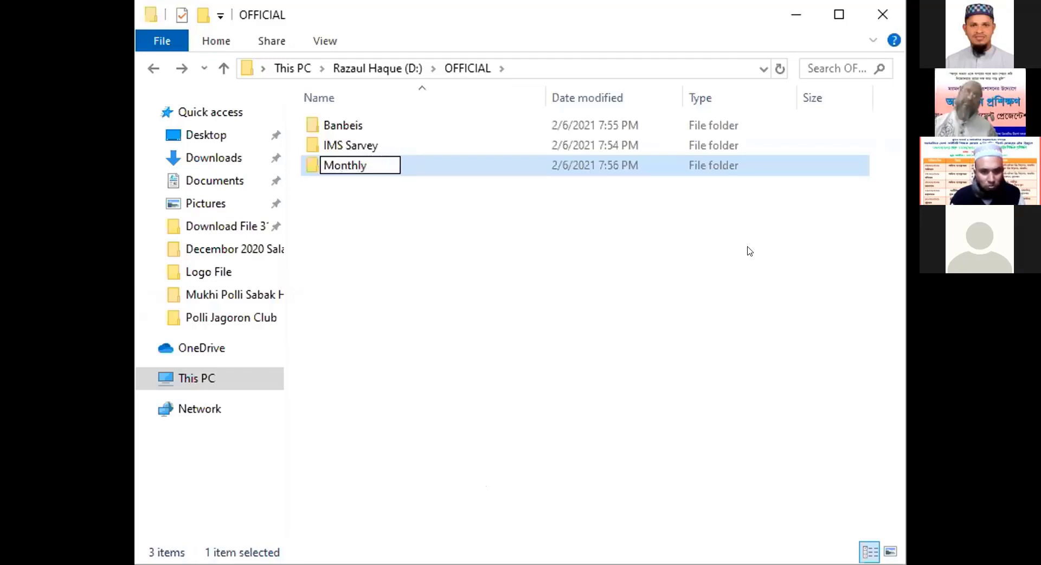
text(Sal)
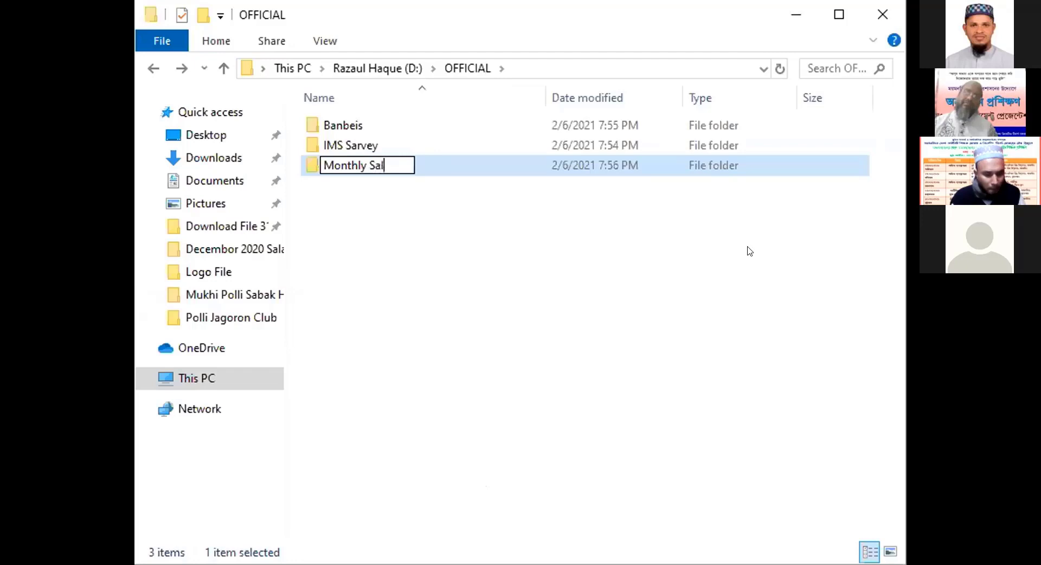
text(ary)
key(BackSpace)
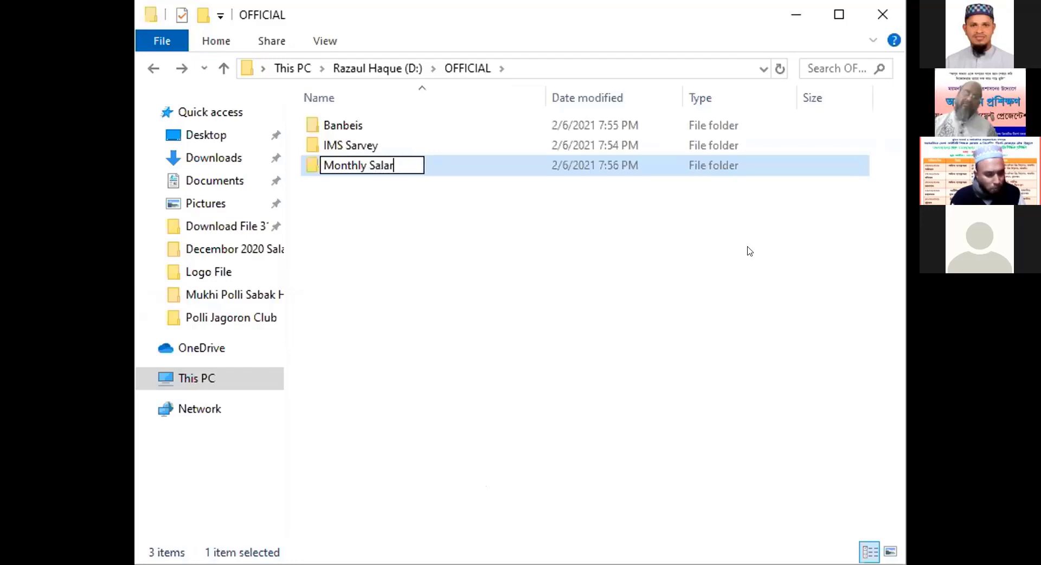
text(y)
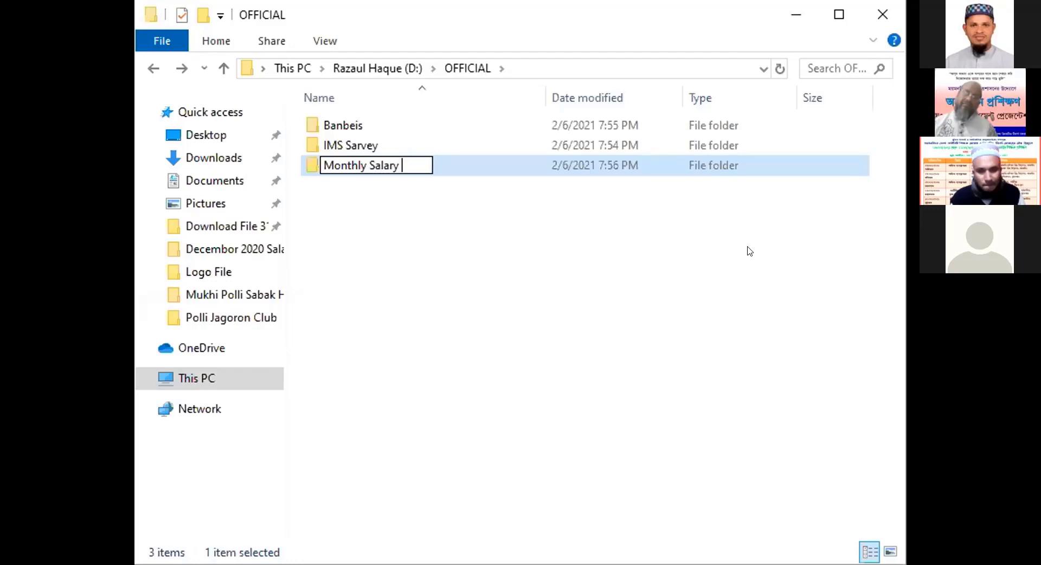
text( Fil)
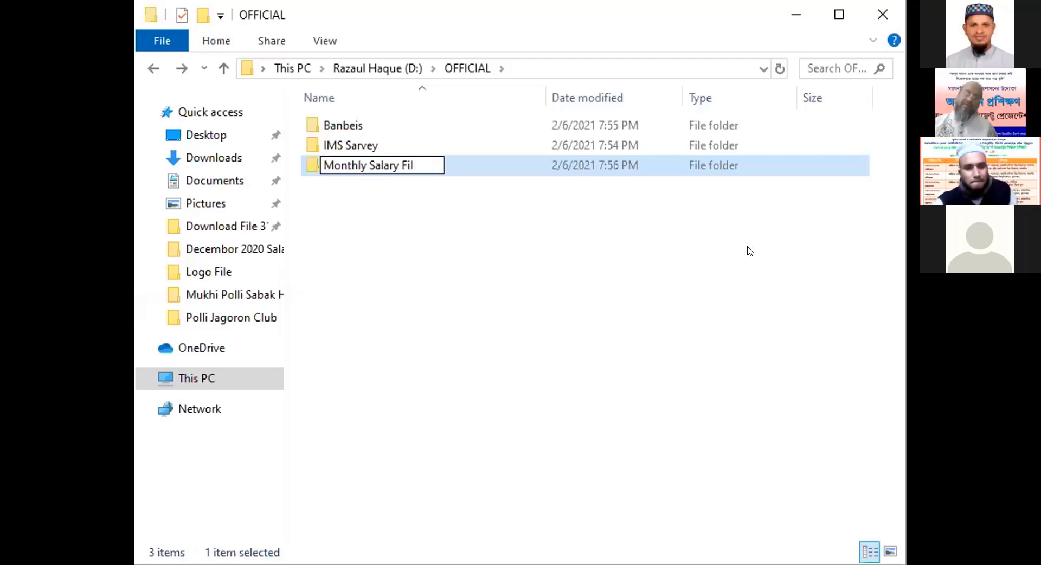
text(e)
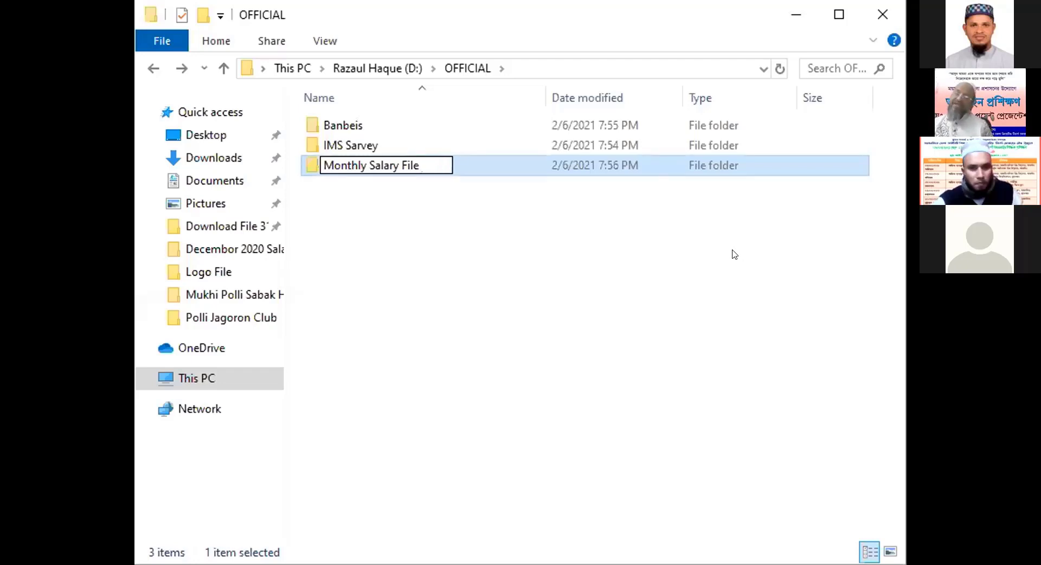
click(734, 254)
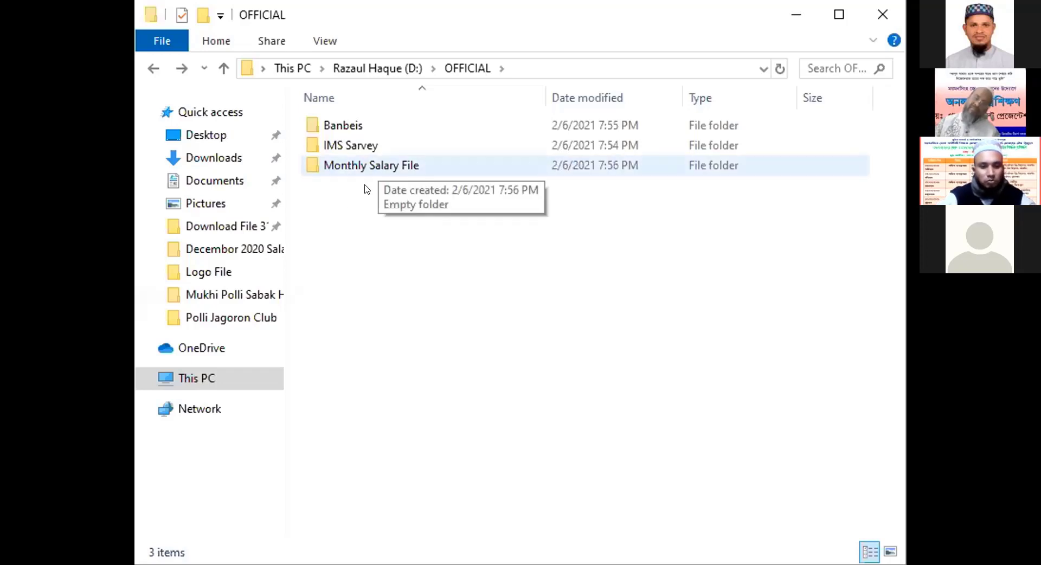
Open the Monthly Salary File folder and create a new Microsoft Word document in it named 1. Top Sheet
key(Return)
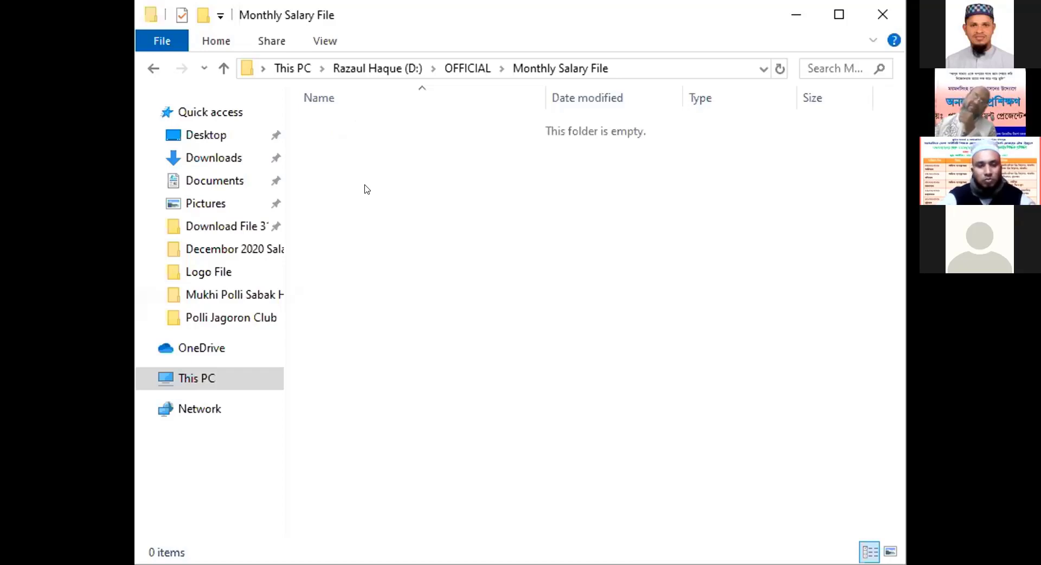
right_click(438, 209)
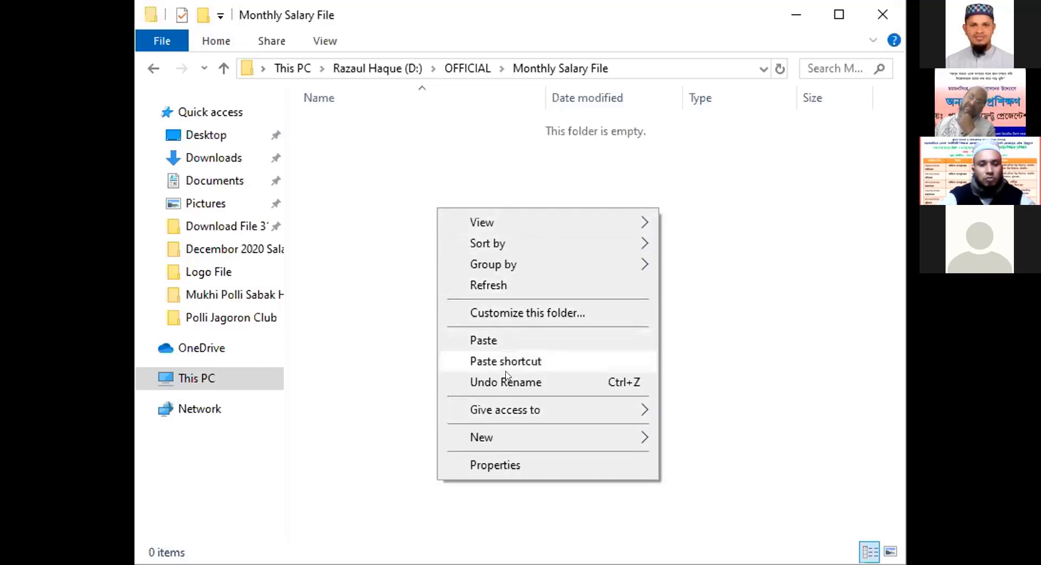
mouse_move(508, 433)
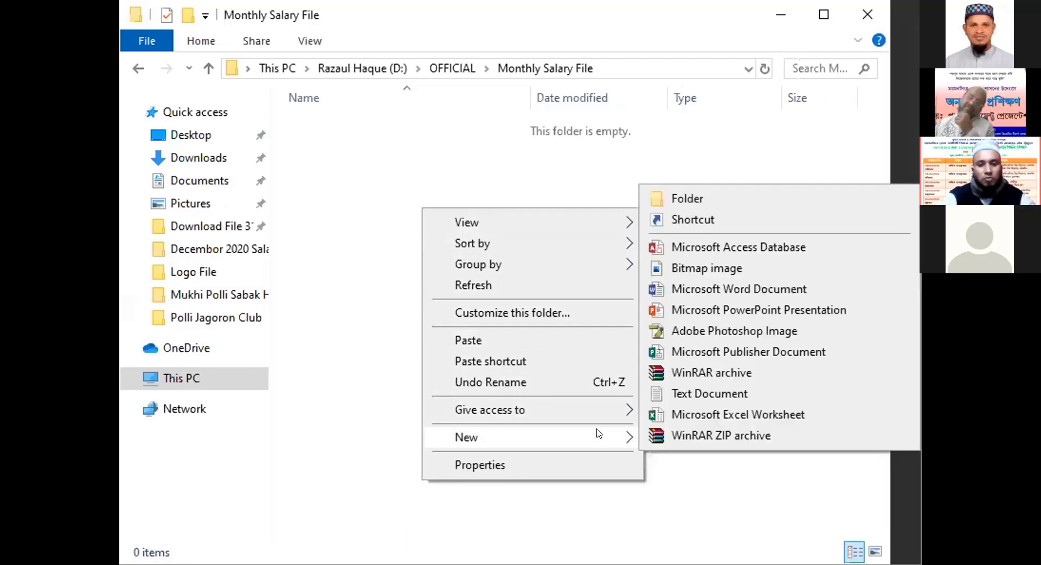
click(756, 287)
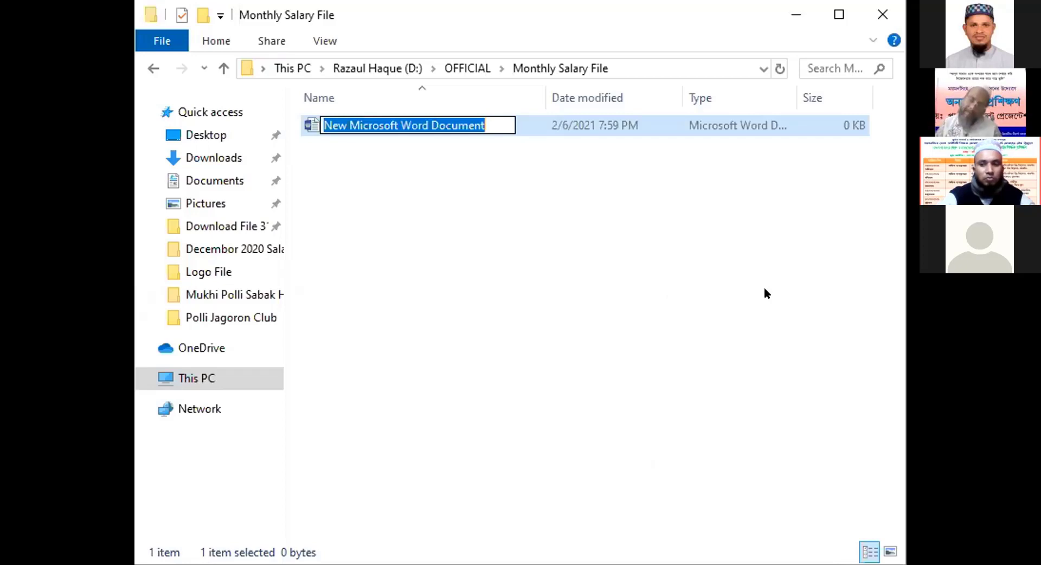
text(1.)
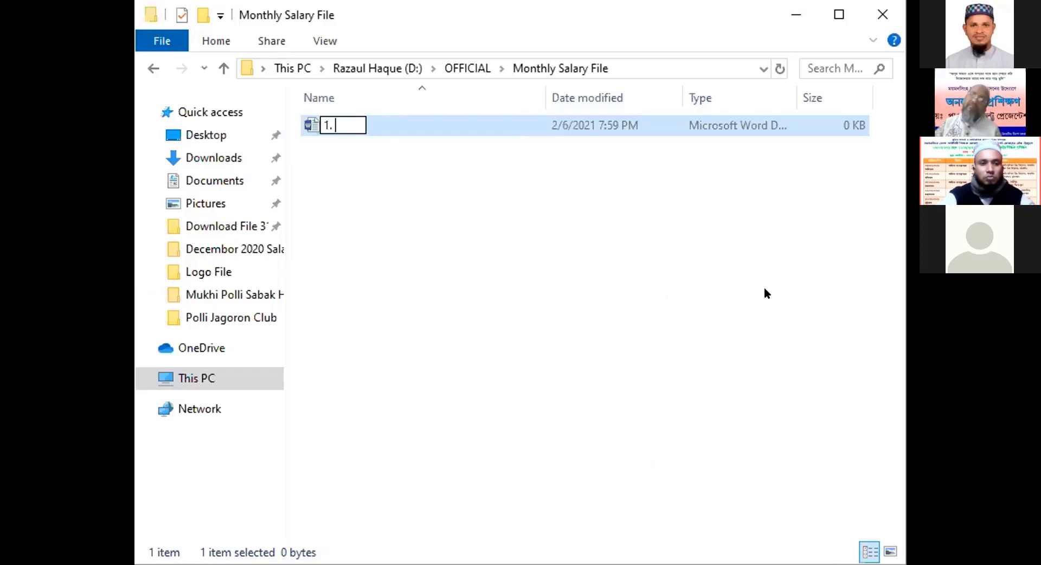
text(T)
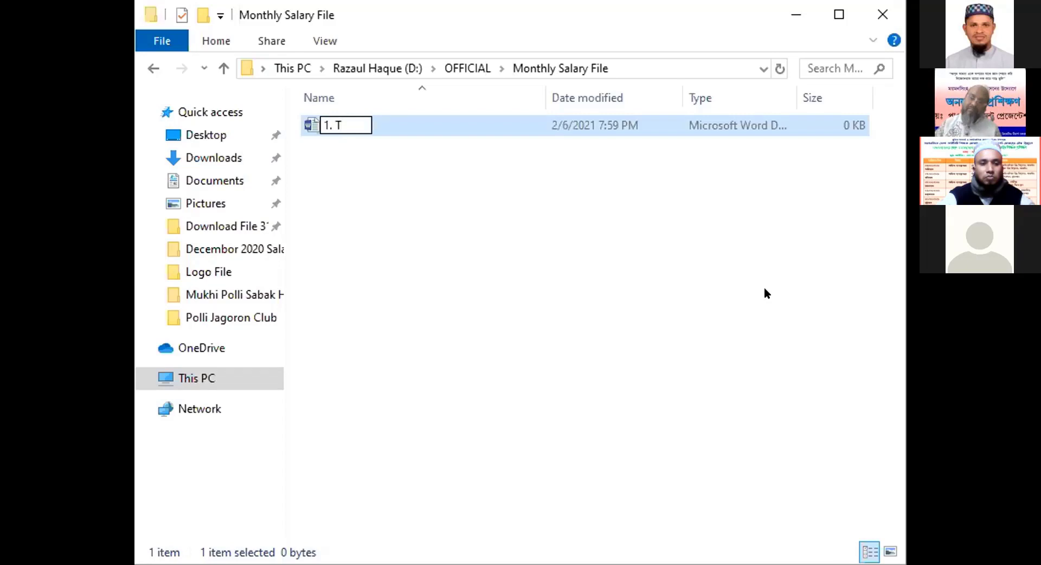
text(op )
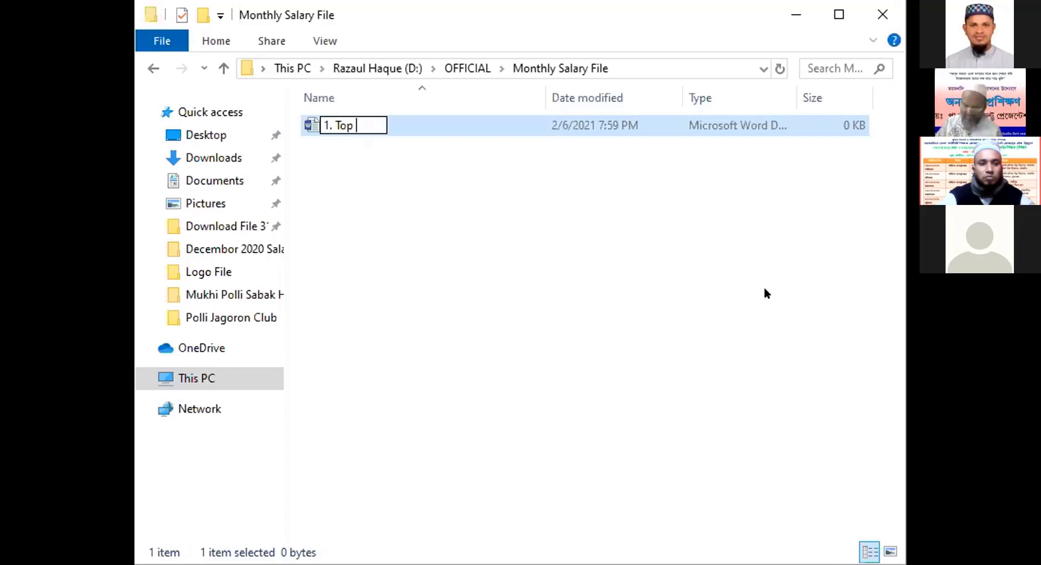
text(Sh)
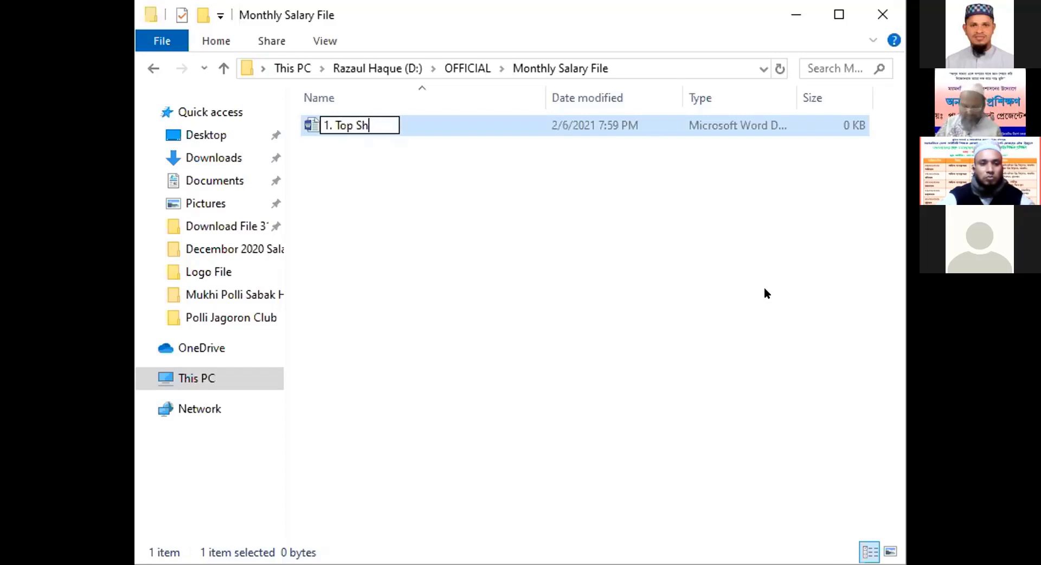
text(eet)
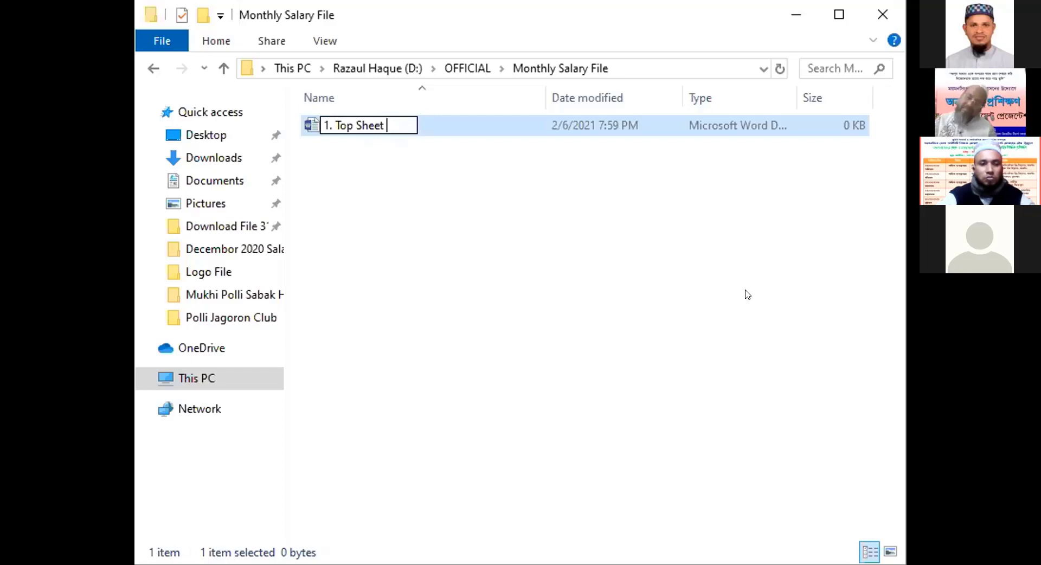
click(747, 294)
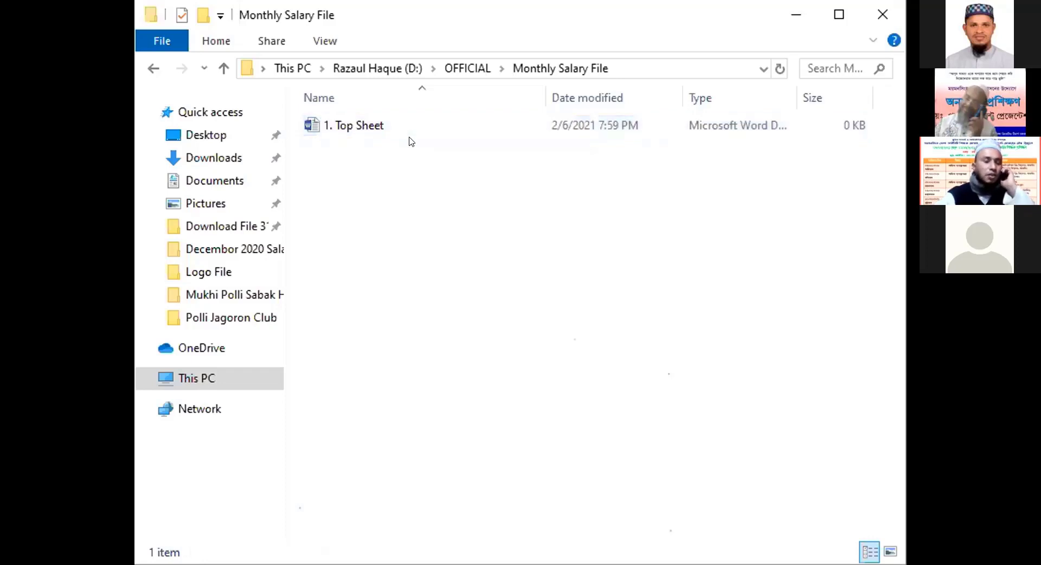
Create a new Microsoft Excel worksheet named 2. Salary Sheet in the Monthly Salary File folder
right_click(392, 203)
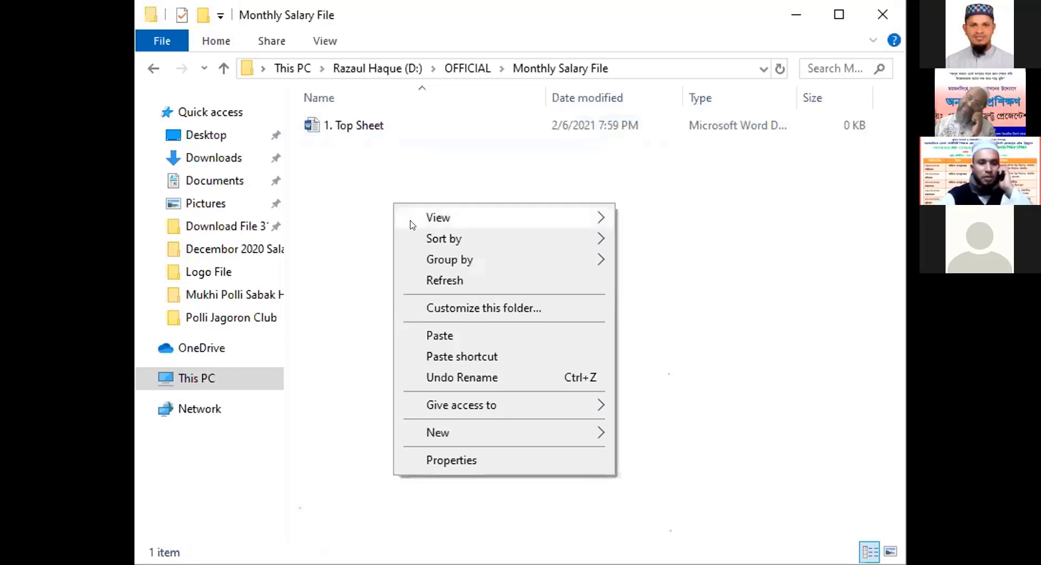
click(397, 201)
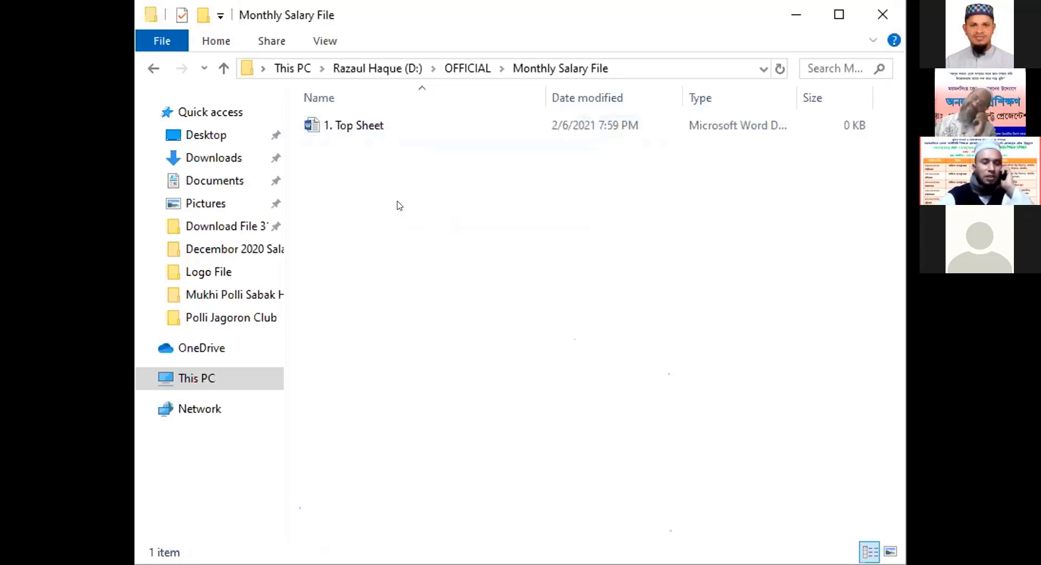
right_click(378, 187)
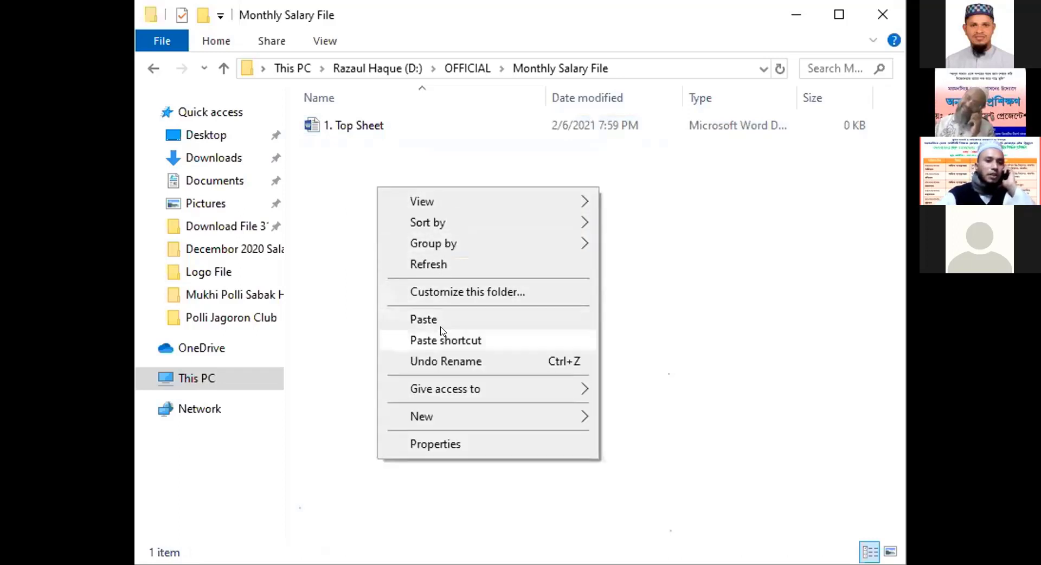
mouse_move(449, 419)
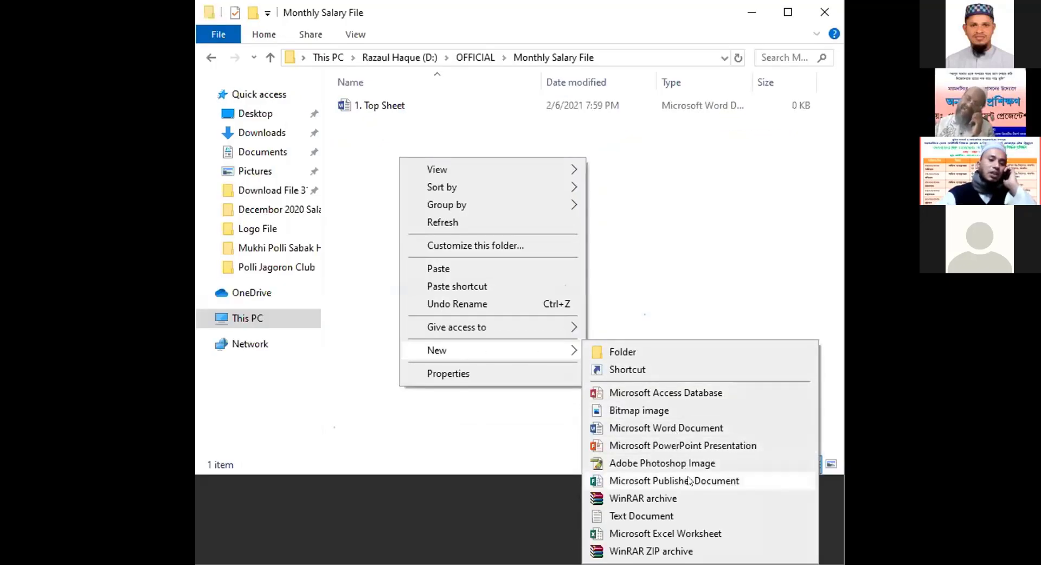
click(648, 534)
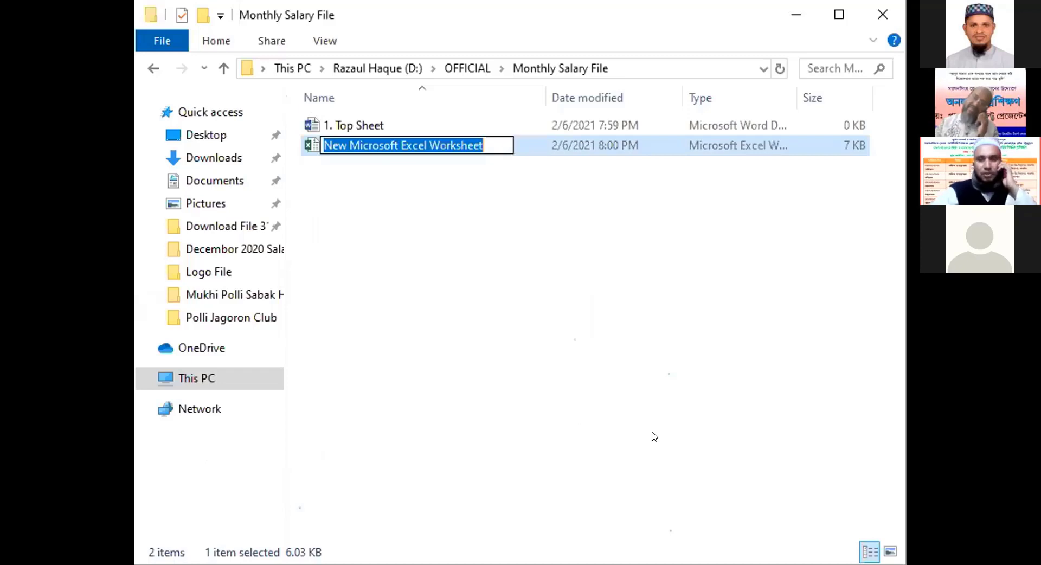
text(2.)
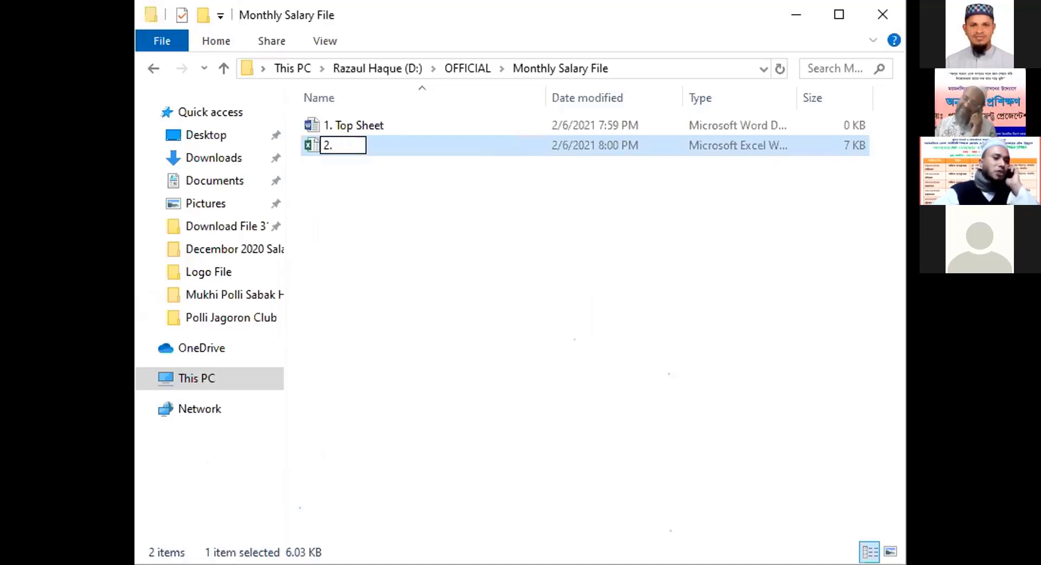
text(Sa)
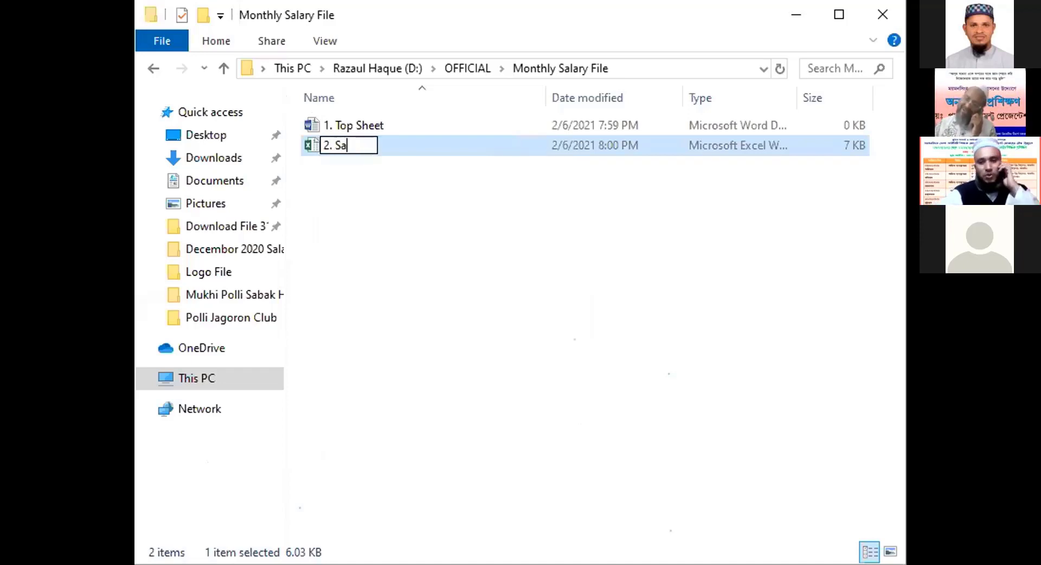
text(lary )
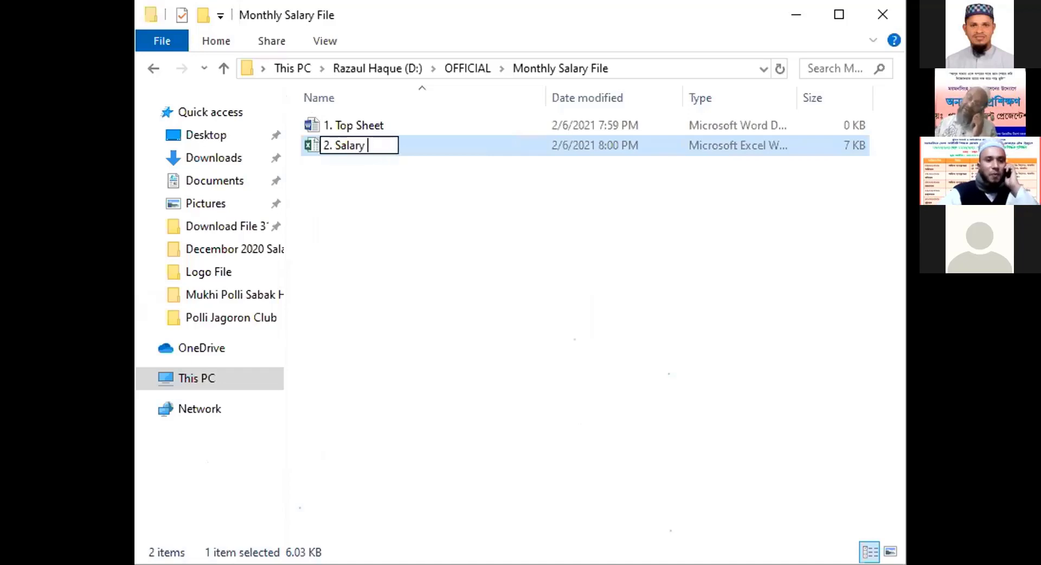
text(S)
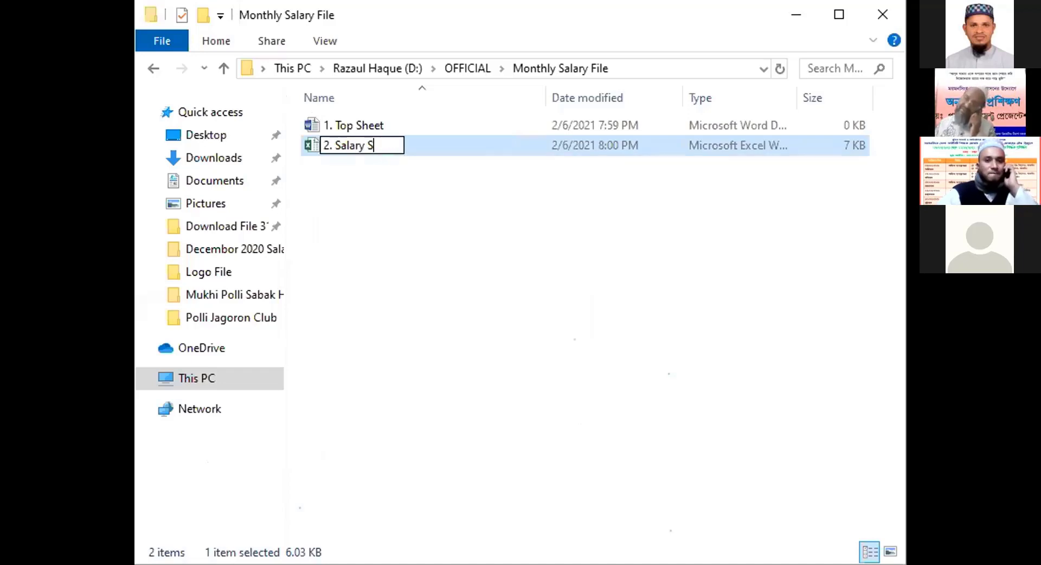
text(heet)
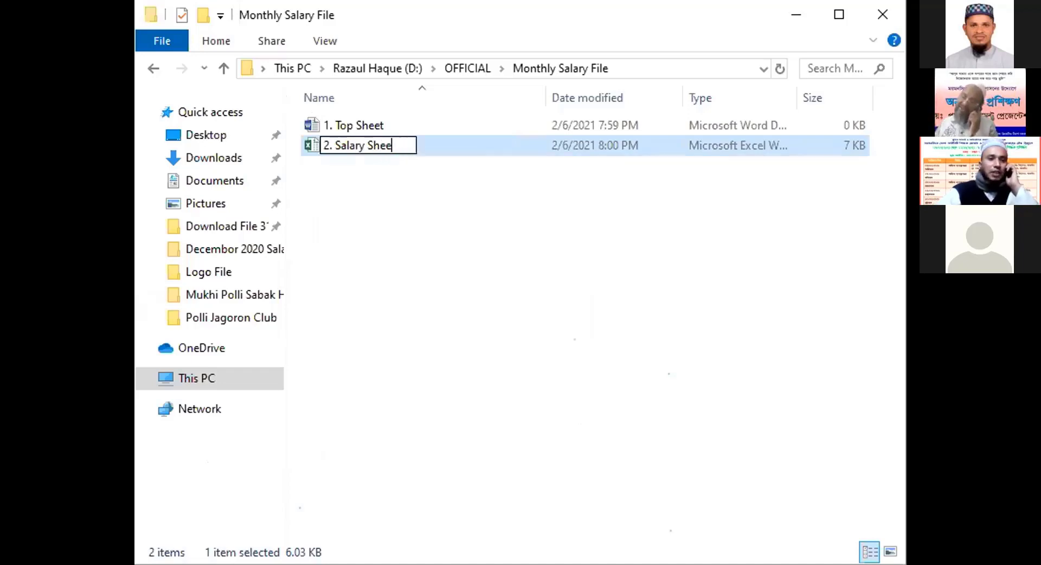
click(643, 446)
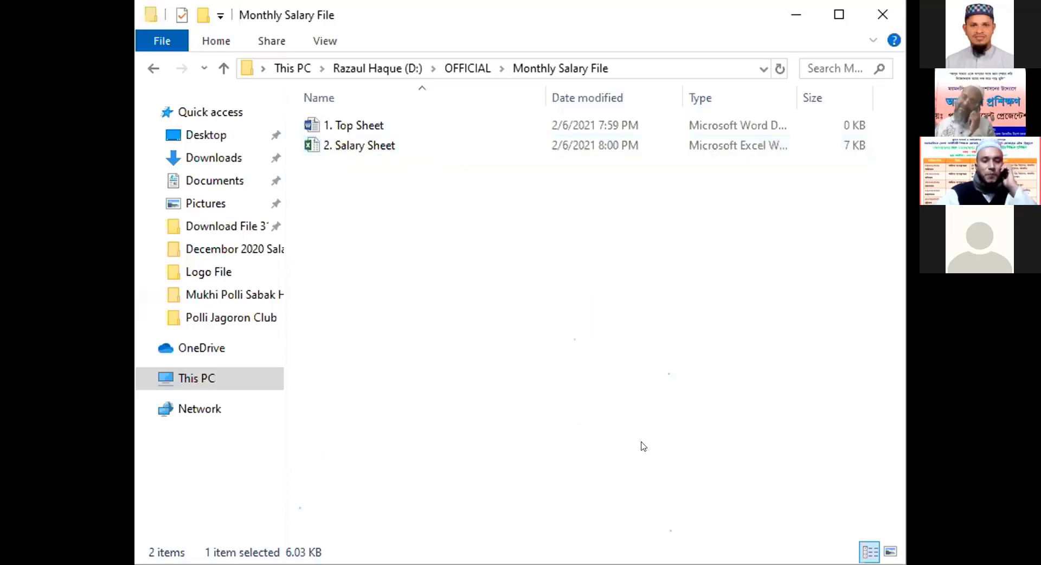
click(426, 147)
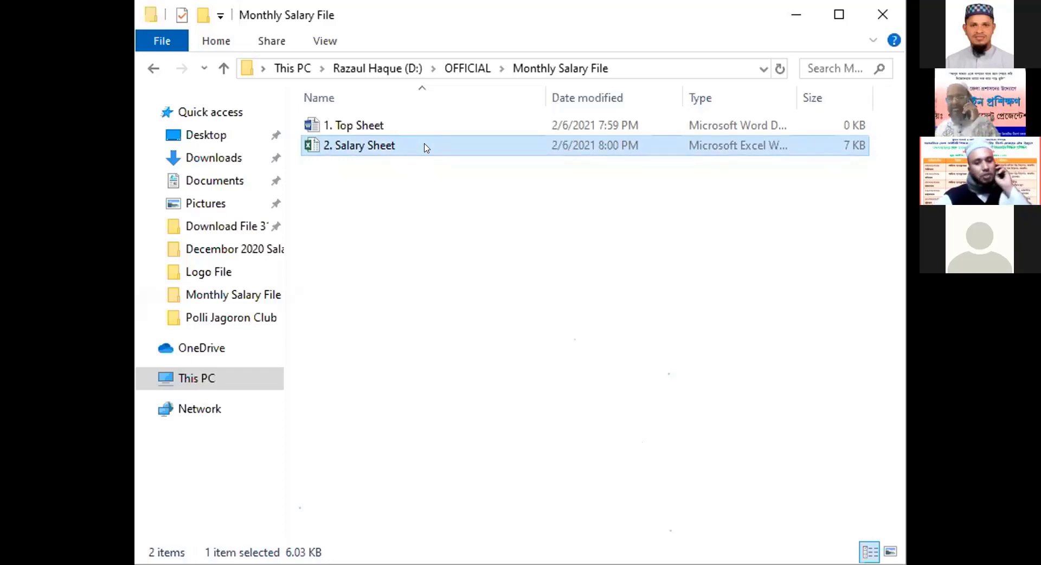
ctrl+click(426, 148)
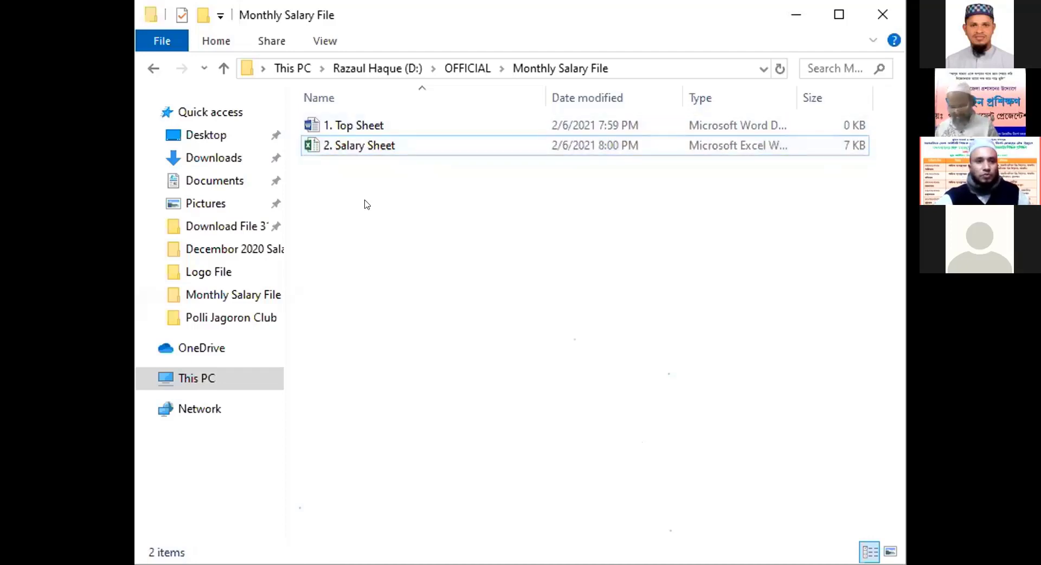
double_click(386, 126)
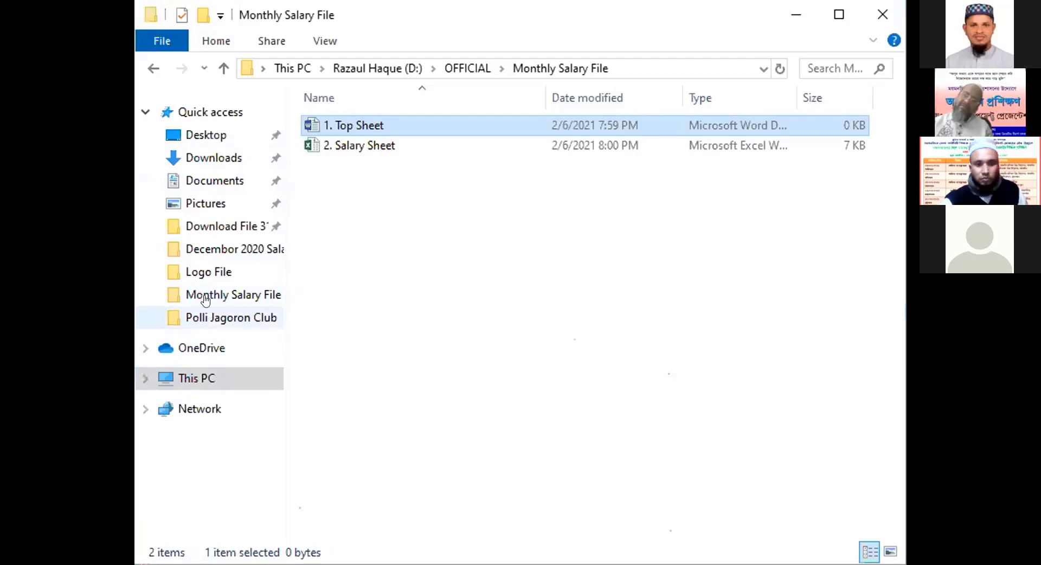
Go to the D: drive and open the Mukhi Polli Sabak High School folder
click(193, 378)
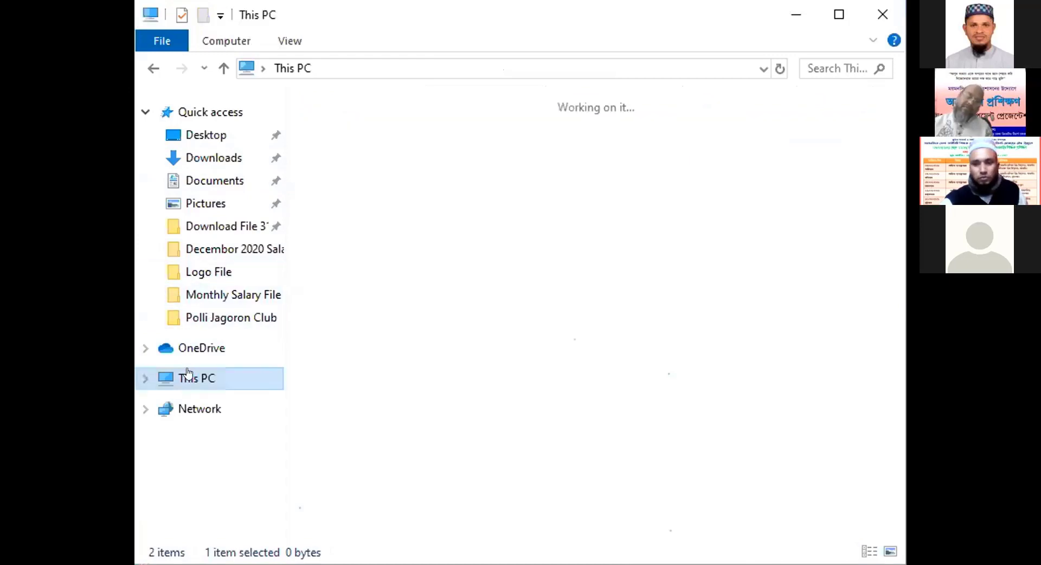
key(Tab)
key(Return)
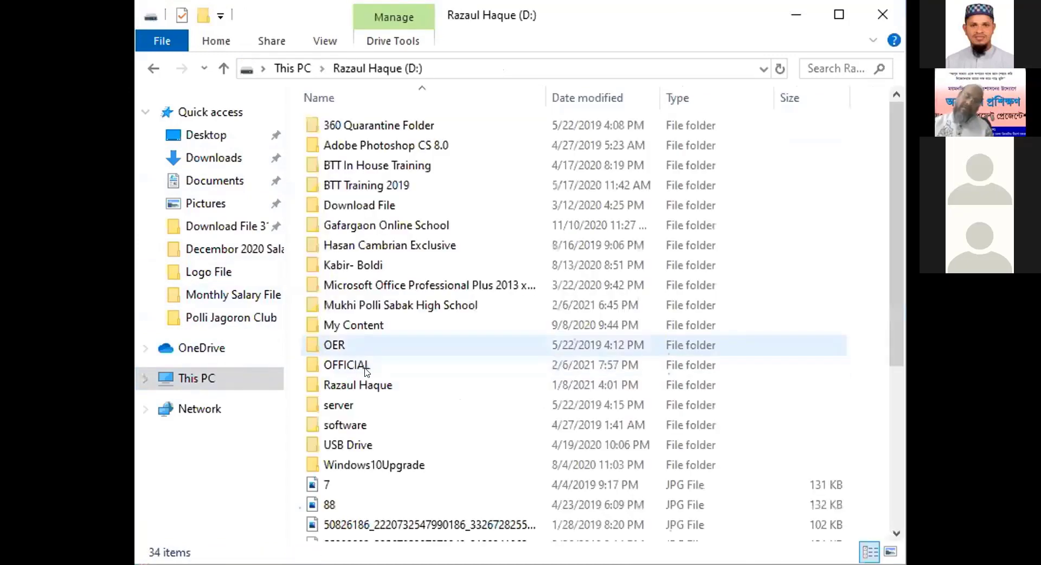
key(Down)
key(Return)
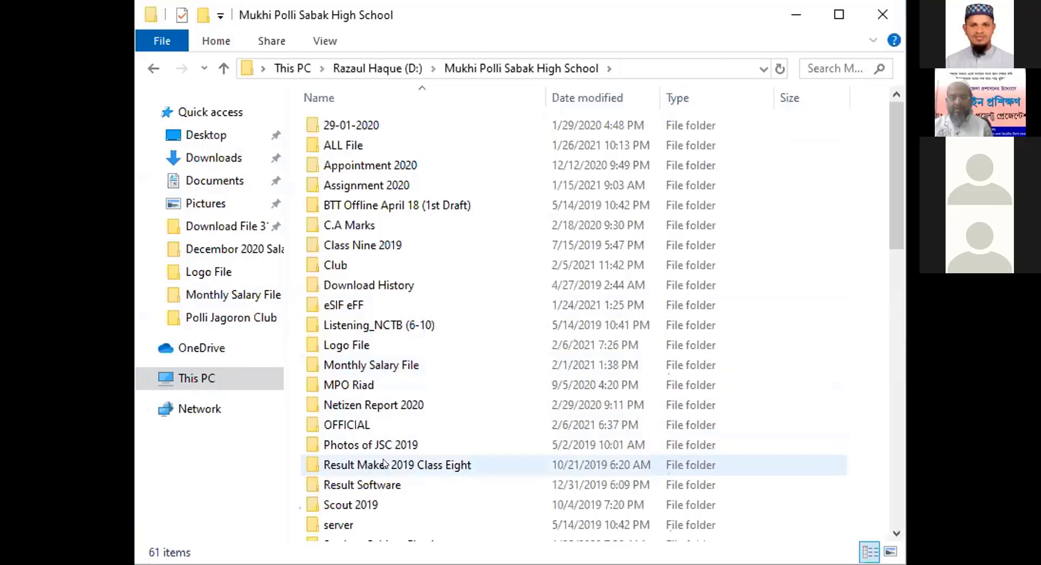
Look through the subfolders of the Mukhi Polli Sabak High School folder
mouse_move(386, 461)
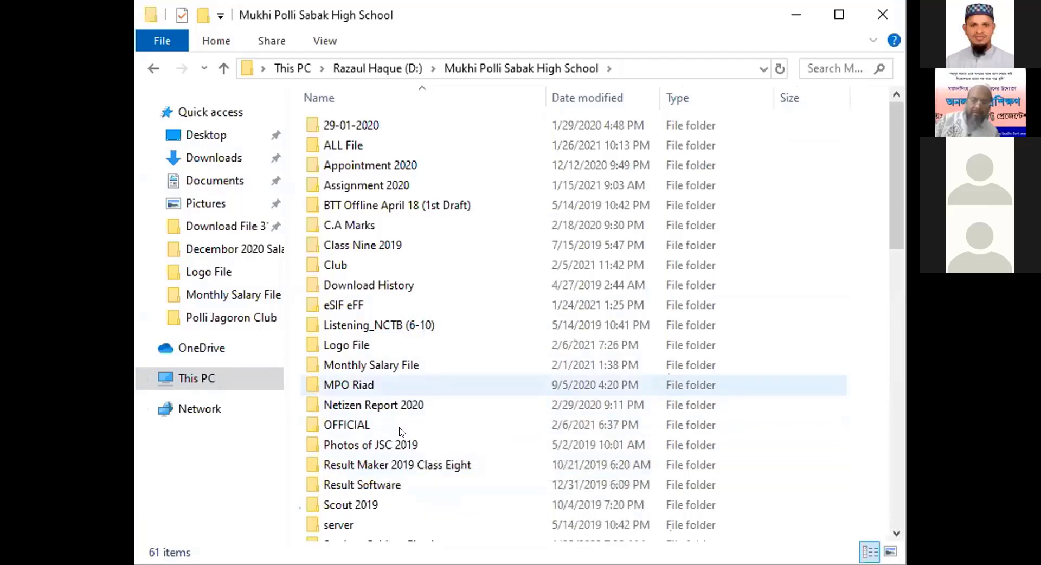
mouse_move(401, 432)
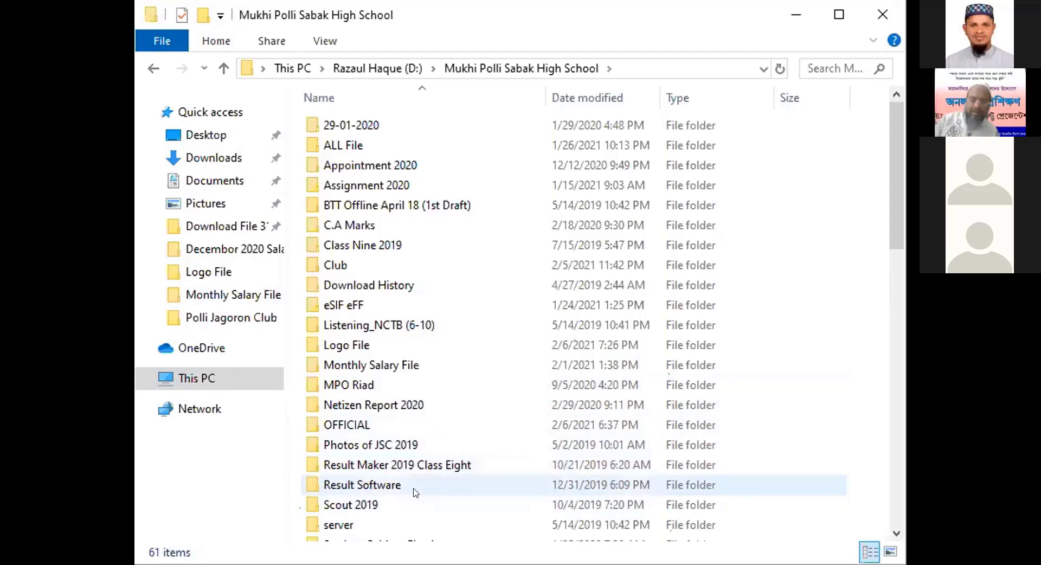
mouse_move(413, 490)
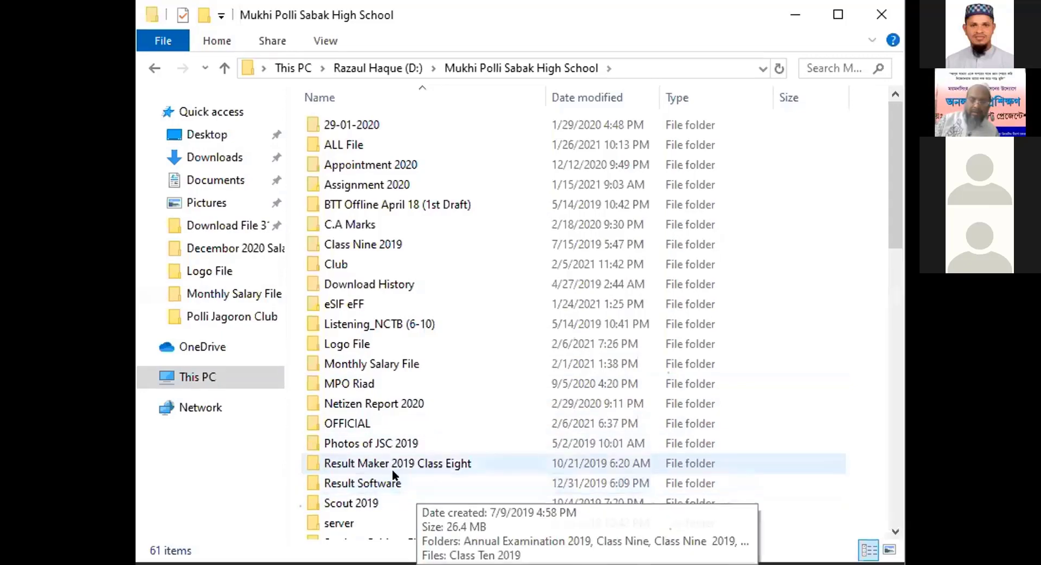
scroll(393, 468, down, 3)
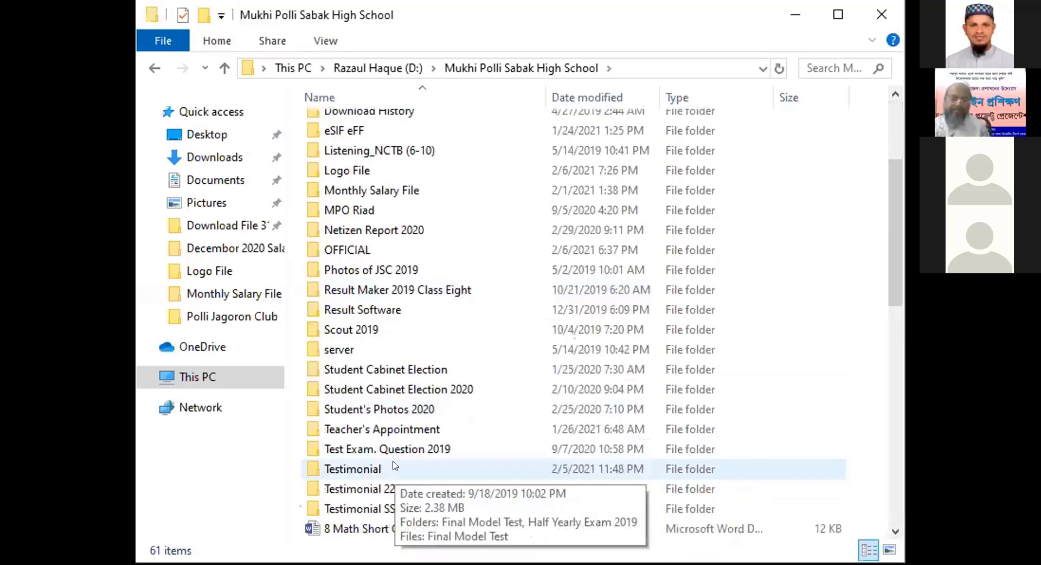
scroll(394, 466, up, 3)
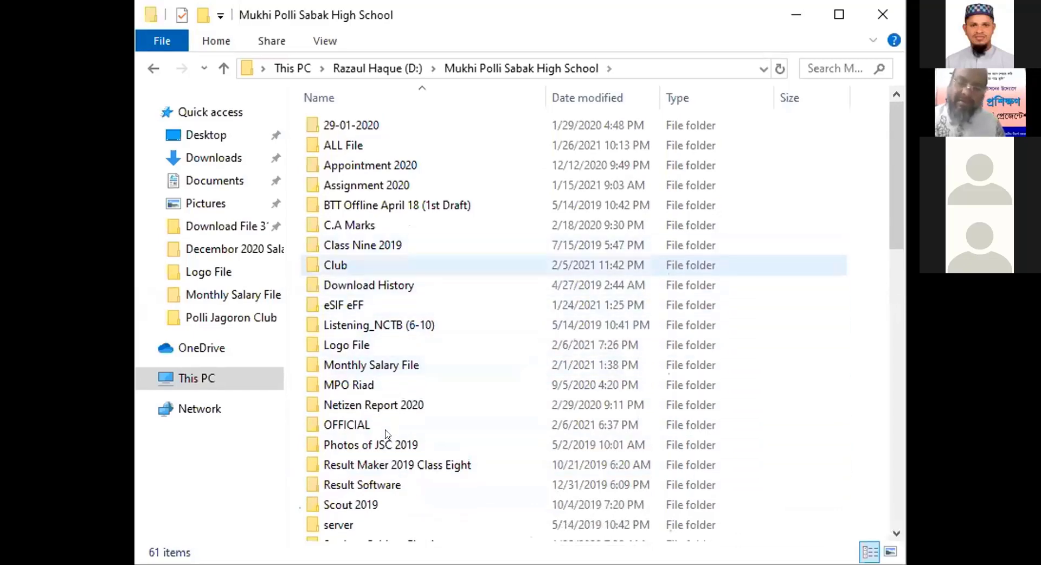
scroll(385, 465, down, 1)
scroll(385, 465, up, 1)
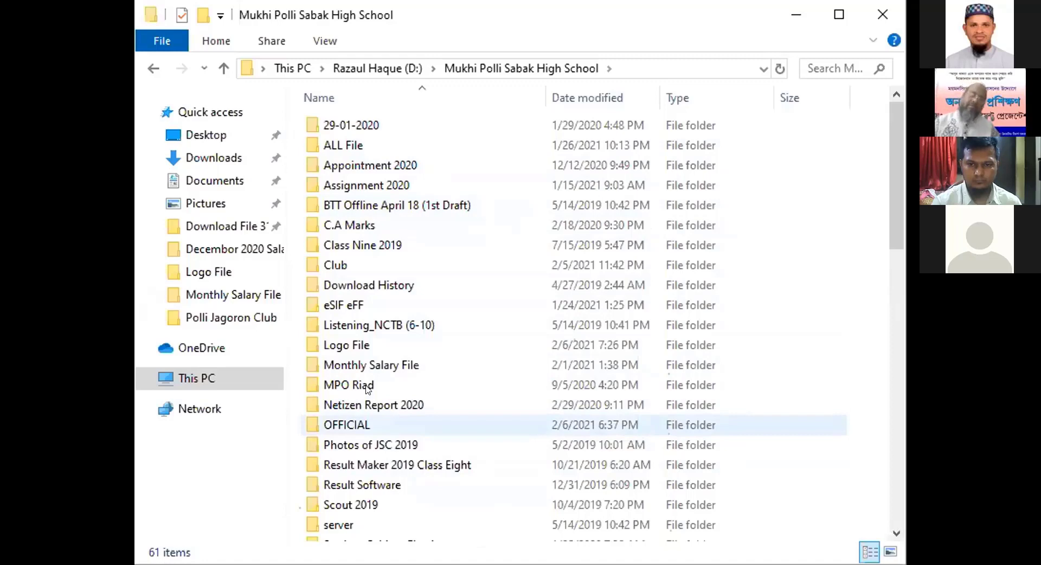
Look inside the school's OFFICIAL subfolder, go back to the D: drive and reopen the Mukhi Polli Sabak High School folder
double_click(347, 425)
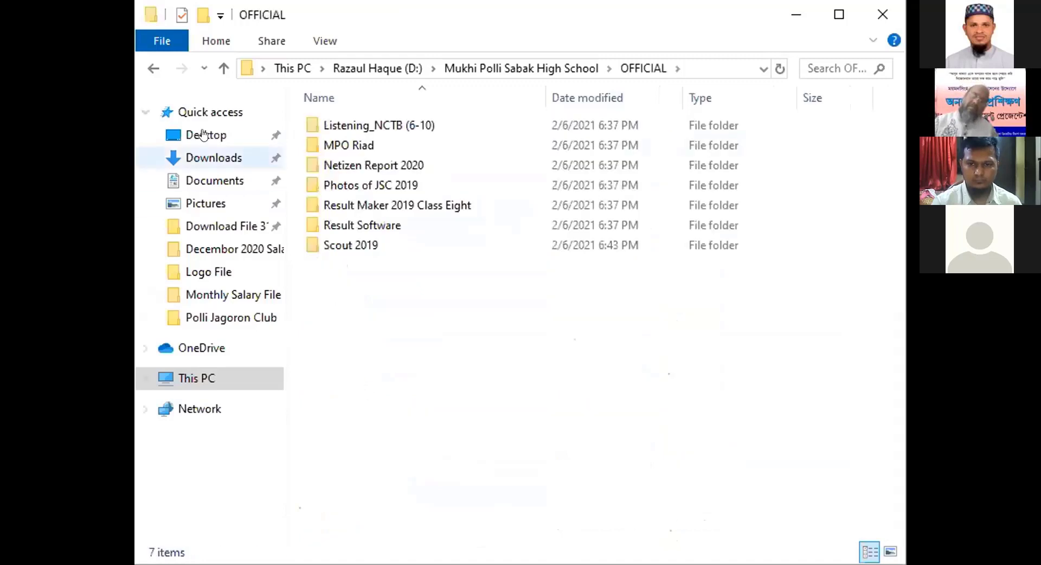
click(154, 69)
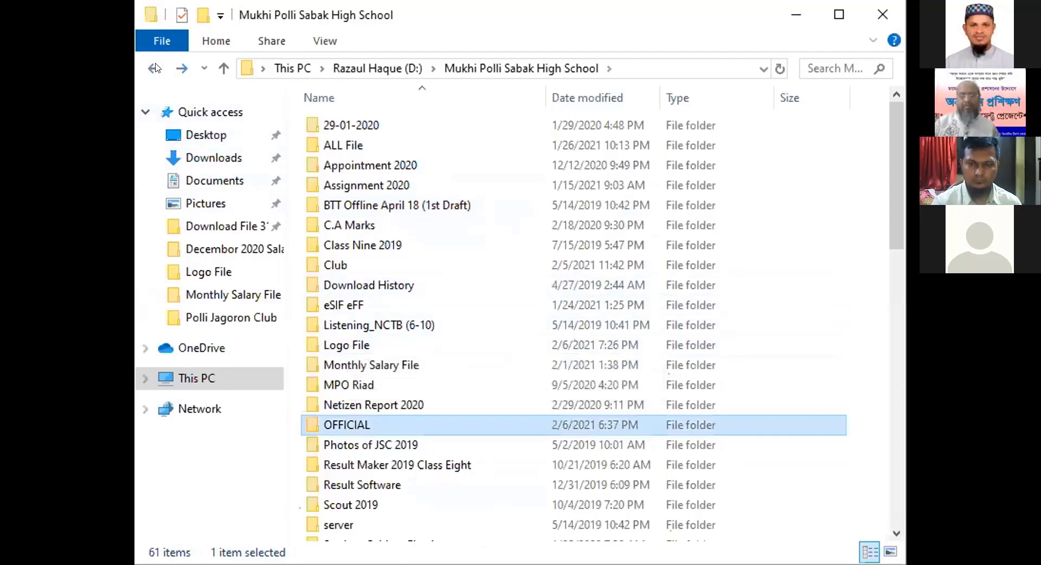
click(155, 68)
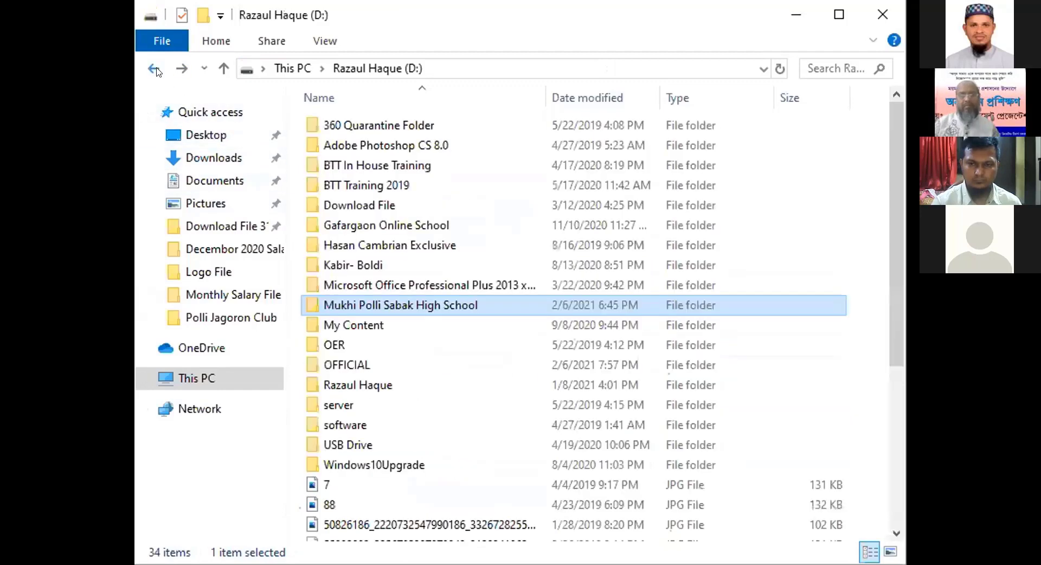
double_click(409, 306)
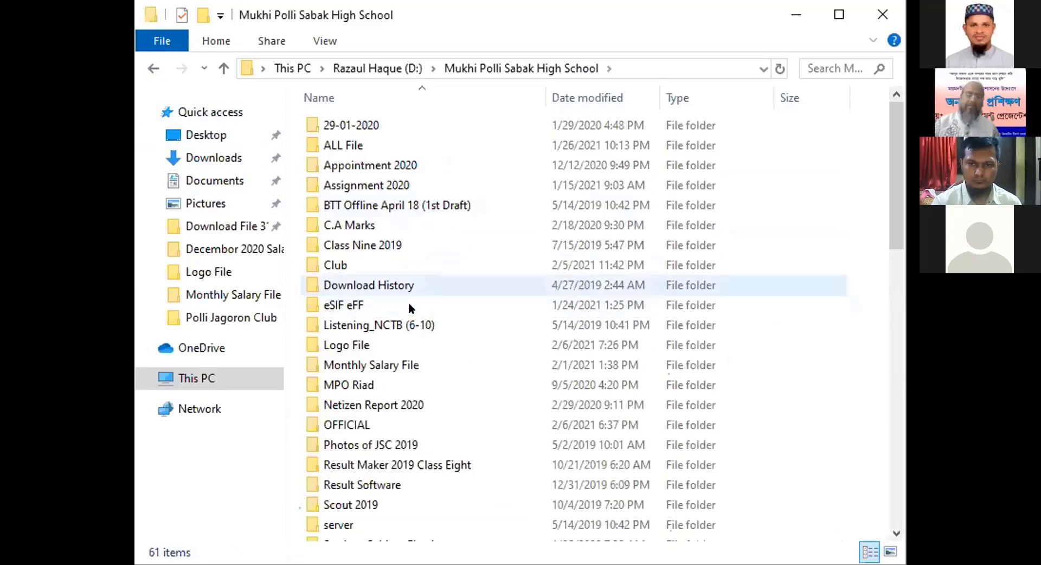
Examine how the school folder's contents are arranged, from the first subfolders down to the loose files below the Testimonial folders
key(Up)
key(Up)
key(Up)
key(Up)
key(Up)
key(Up)
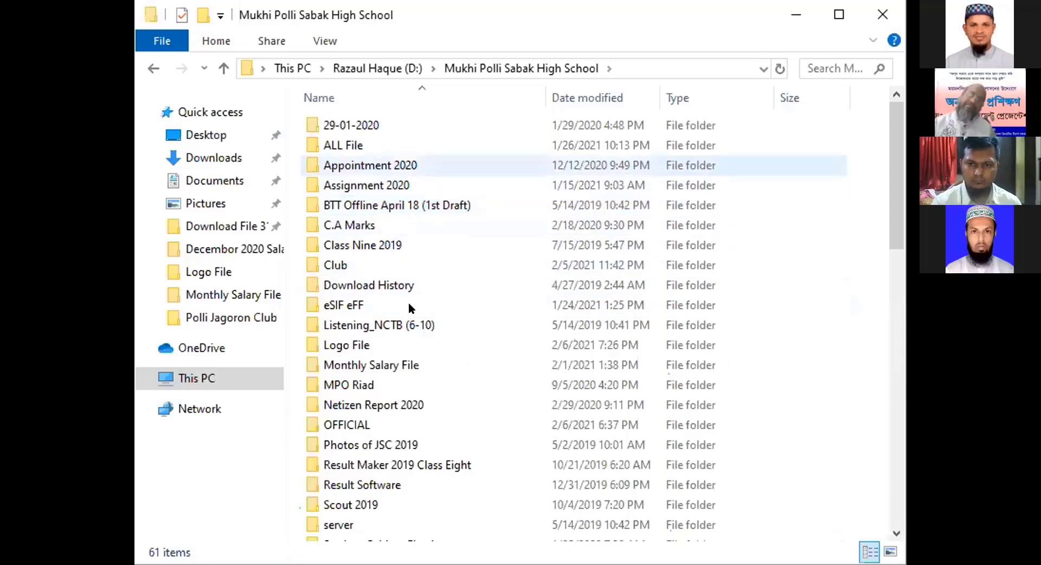
drag(361, 205, 363, 342)
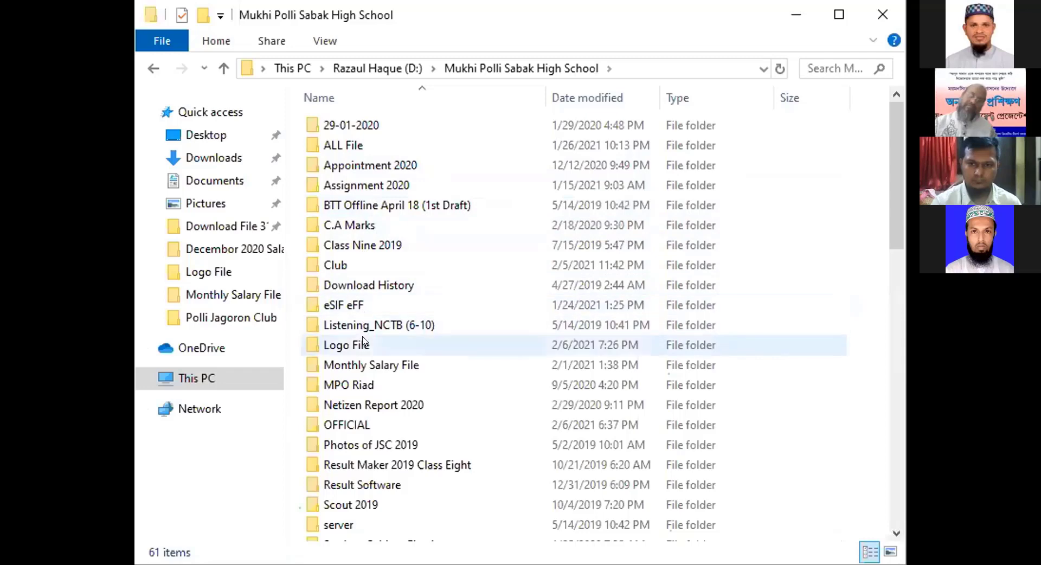
scroll(367, 450, down, 1)
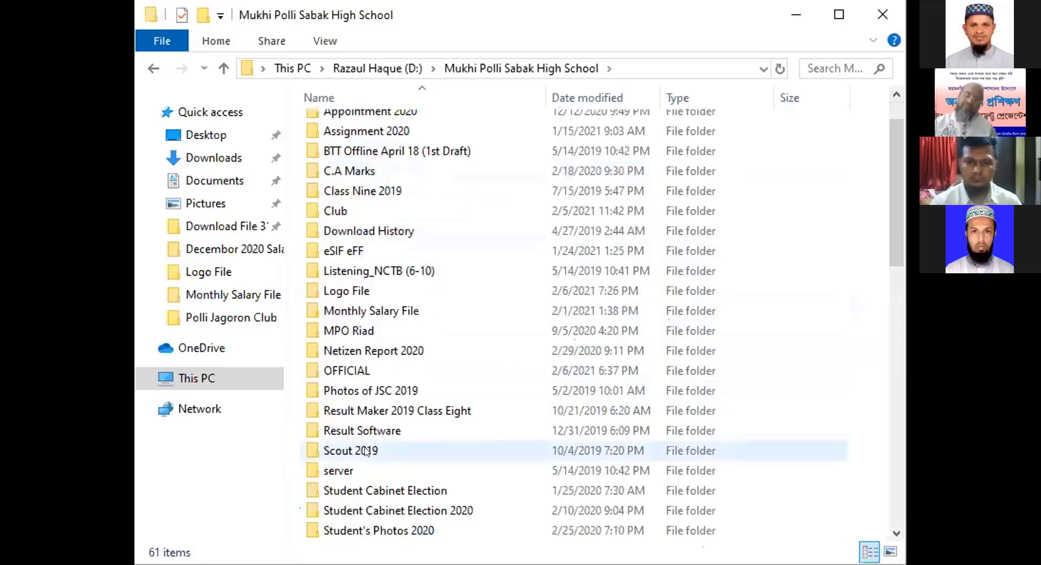
scroll(366, 450, down, 3)
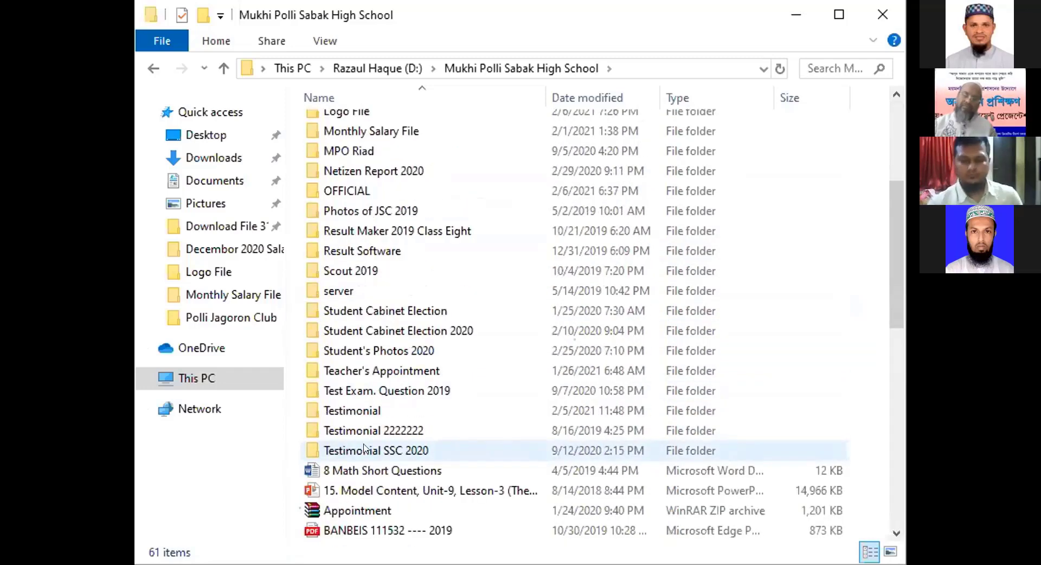
drag(364, 449, 374, 311)
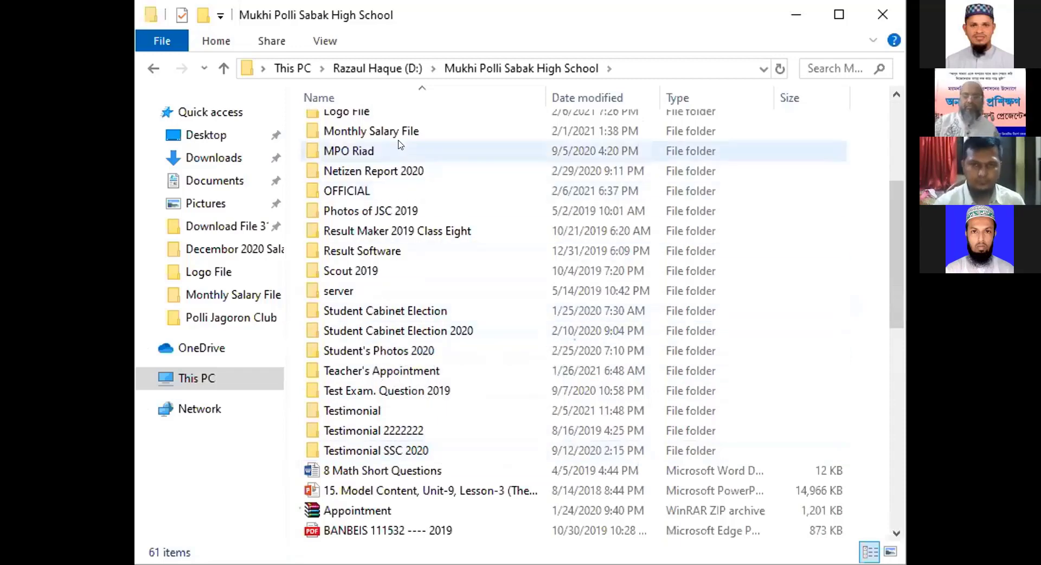
Open the 1 . Top Sheet document from the Decembor 2020 Salary folder inside the school's Monthly Salary File folder
mouse_move(401, 131)
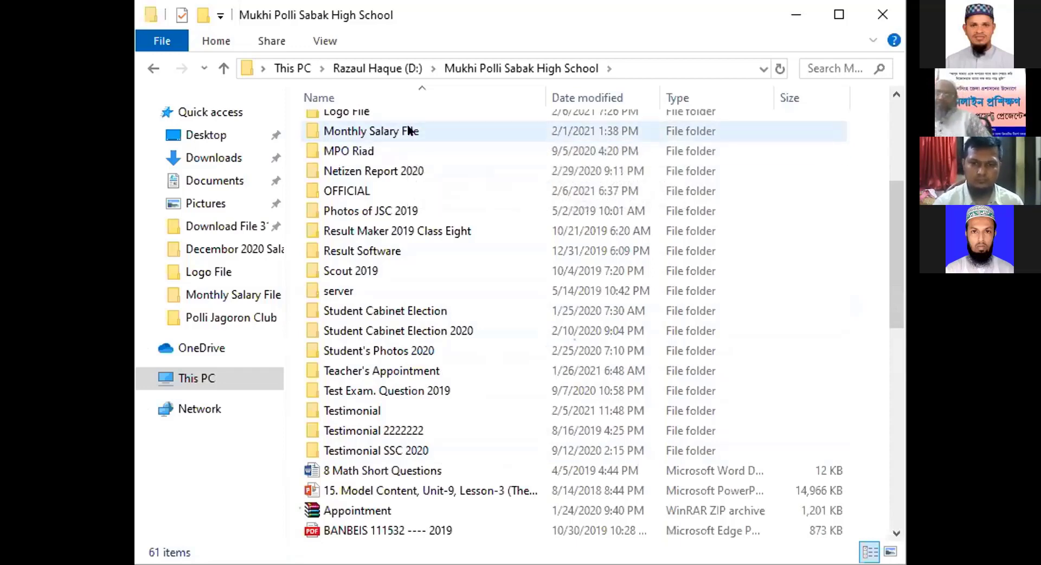
double_click(411, 130)
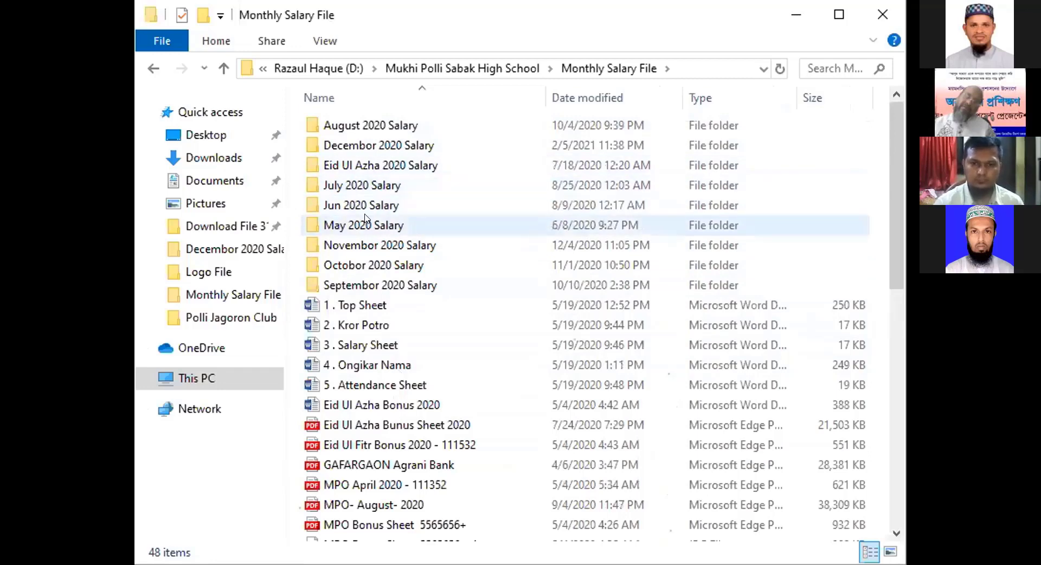
mouse_move(372, 146)
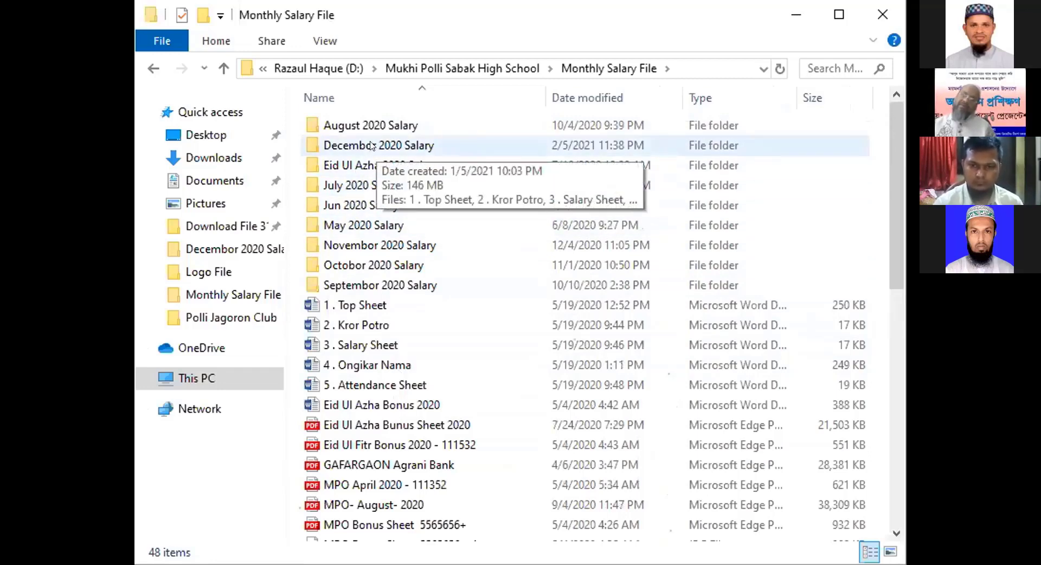
double_click(372, 145)
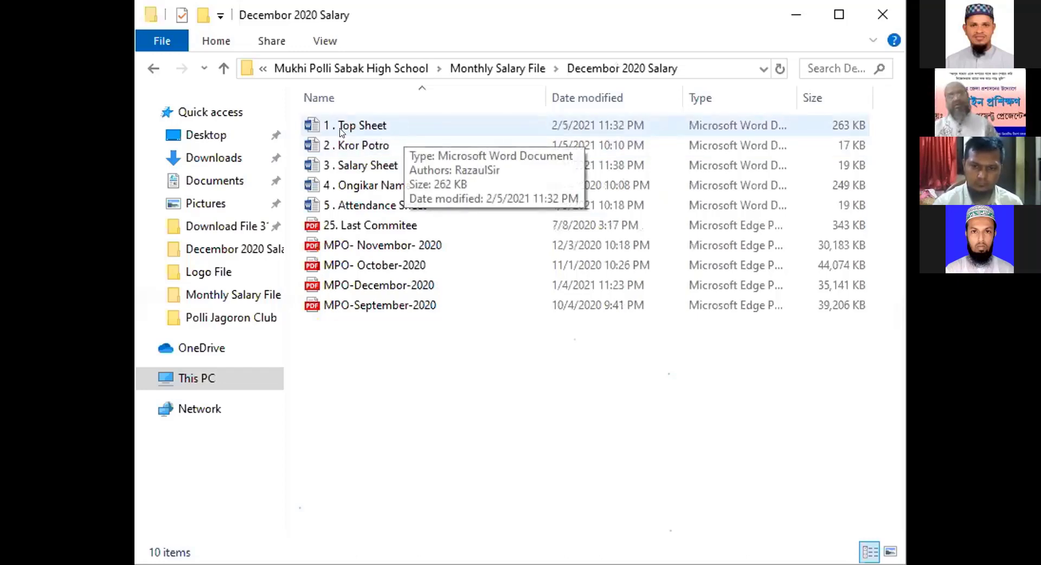
double_click(412, 126)
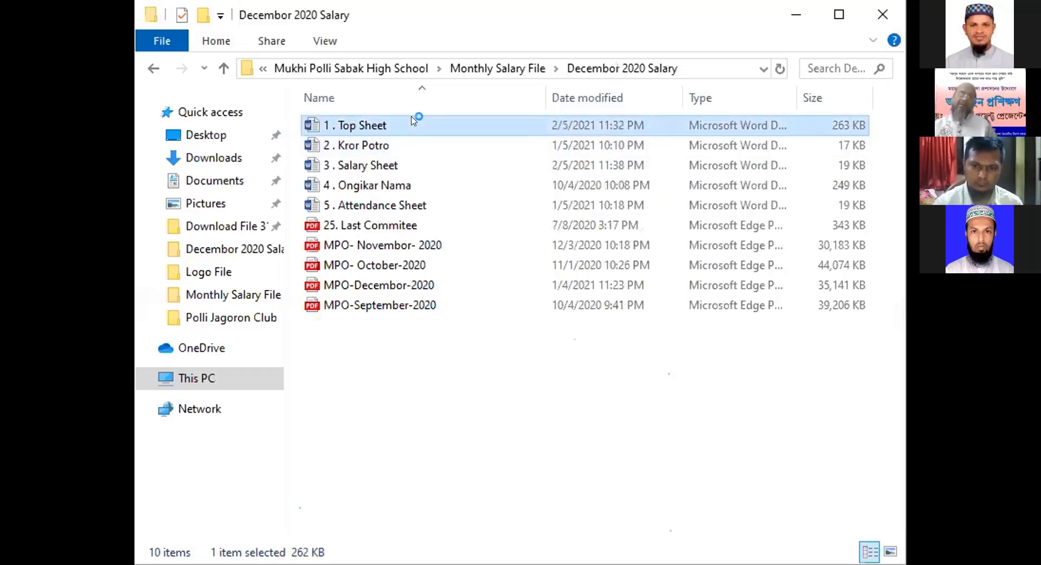